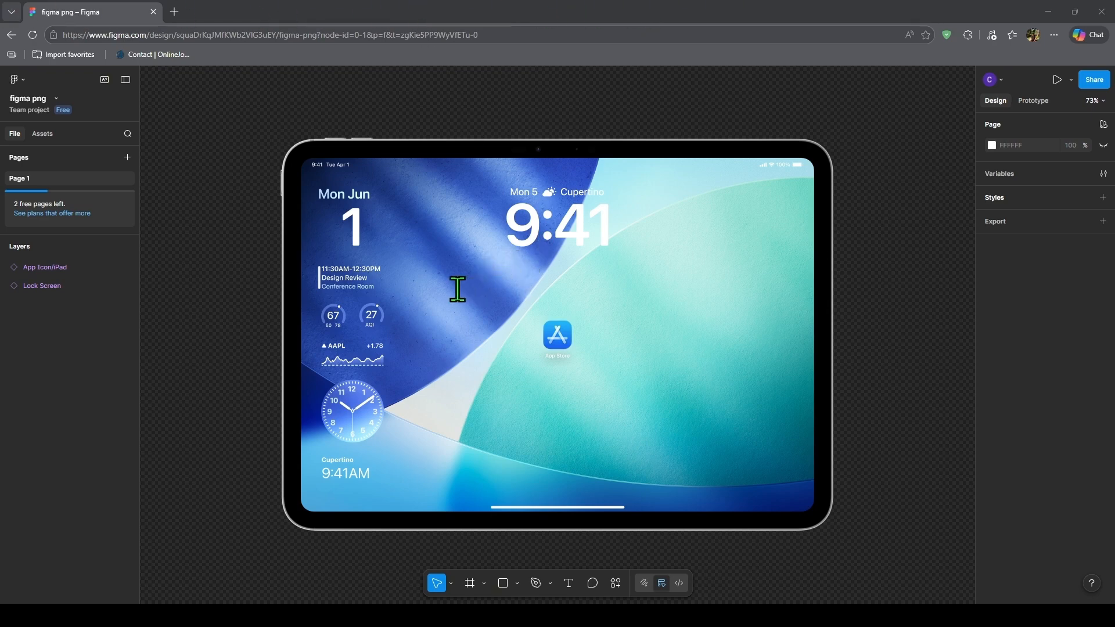
Browse the component categories of the iOS and iPadOS 26 library, including Toggles and System, and return to the list of all libraries
click(43, 134)
click(16, 137)
click(42, 134)
scroll(75, 290, up, 3)
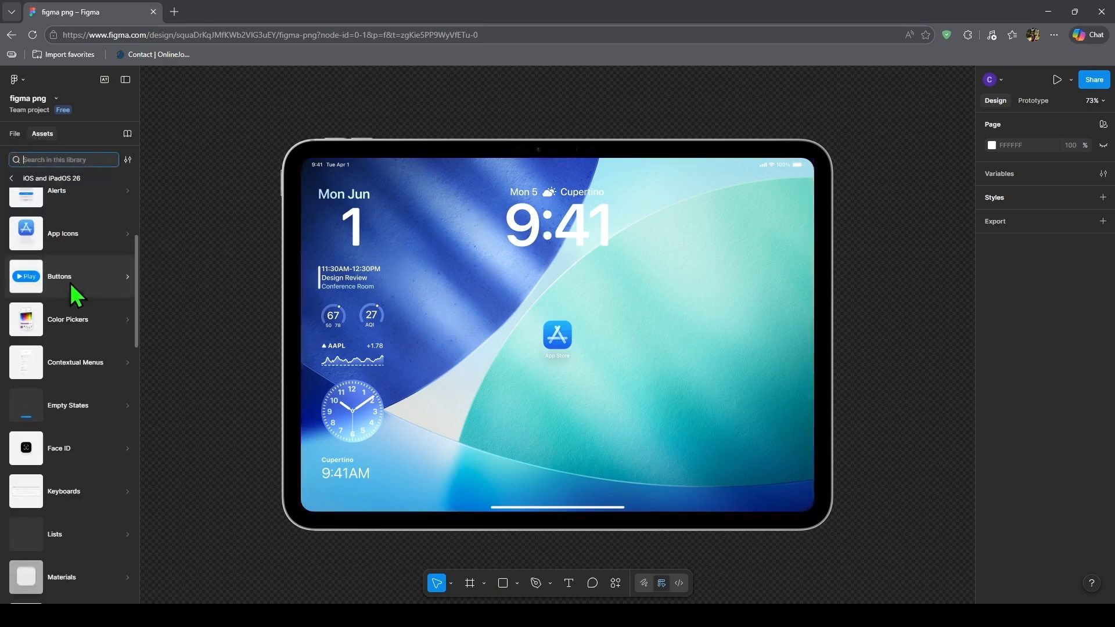
scroll(86, 360, down, 5)
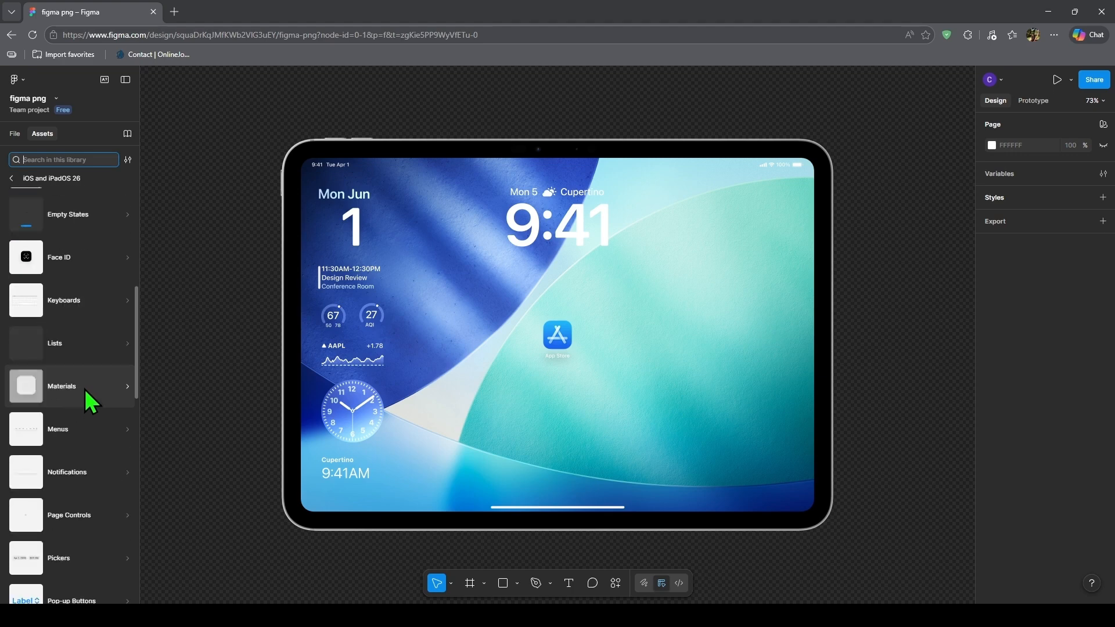
scroll(90, 430, down, 7)
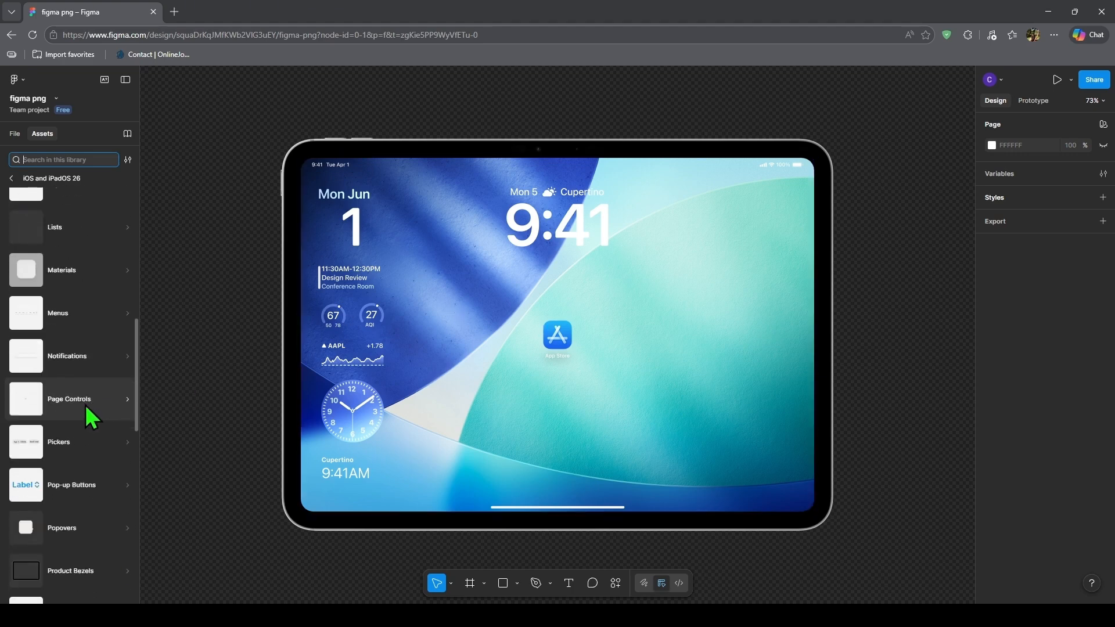
scroll(101, 490, down, 5)
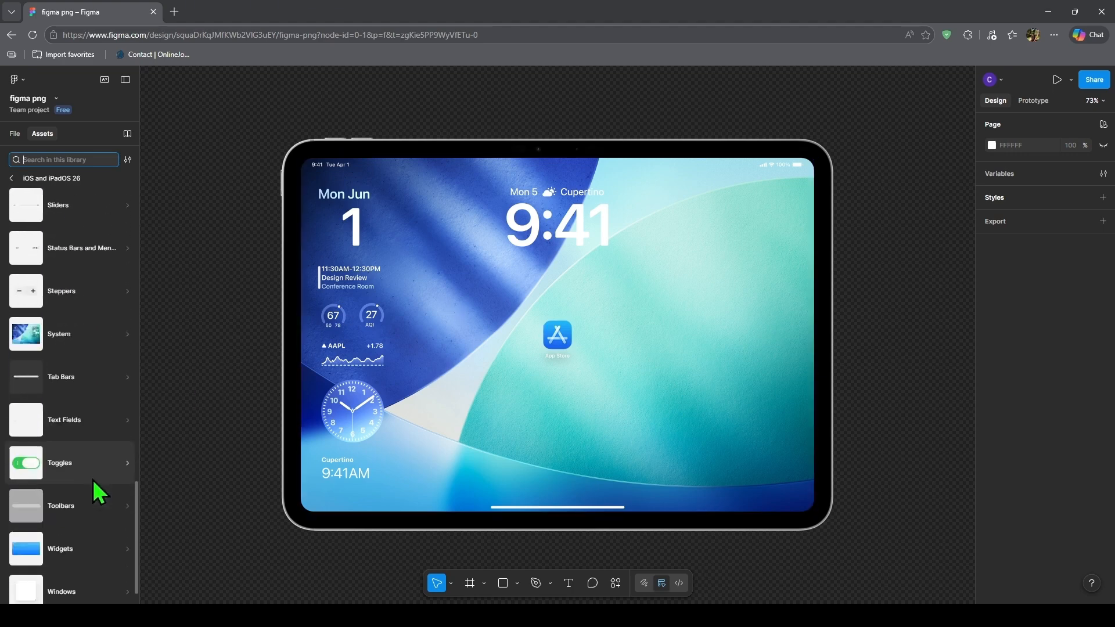
click(84, 461)
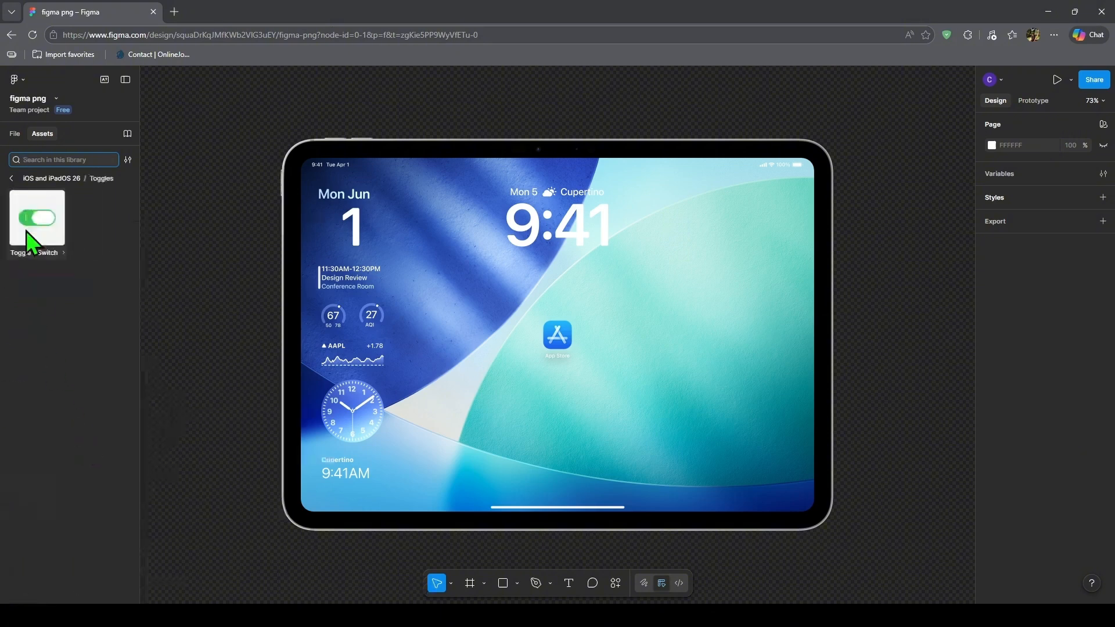
click(11, 178)
scroll(84, 444, down, 1)
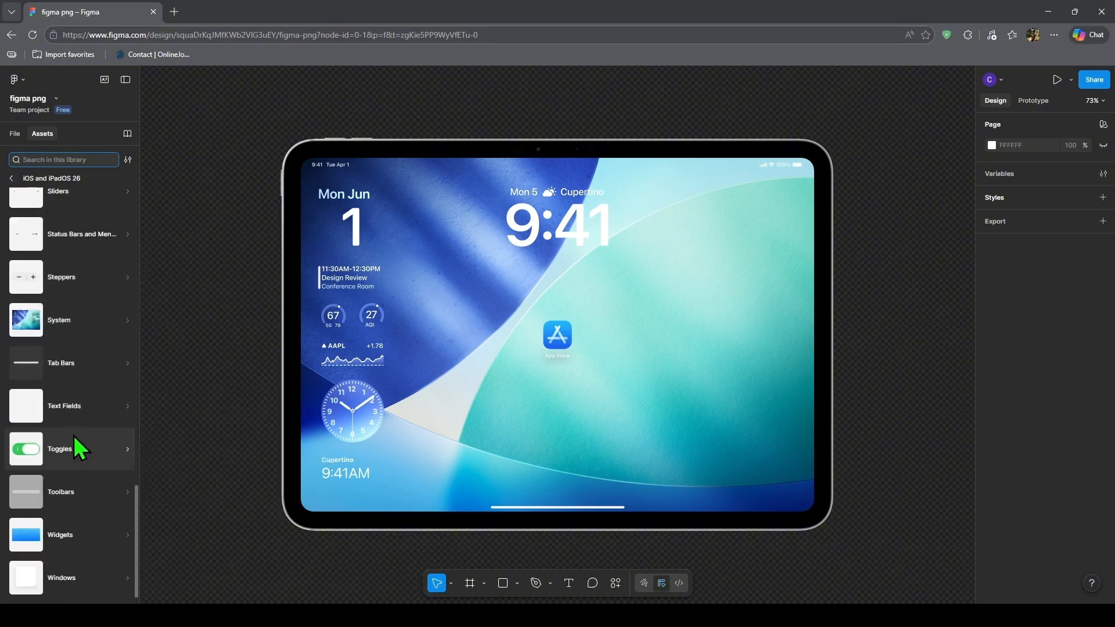
click(79, 324)
scroll(88, 349, down, 1)
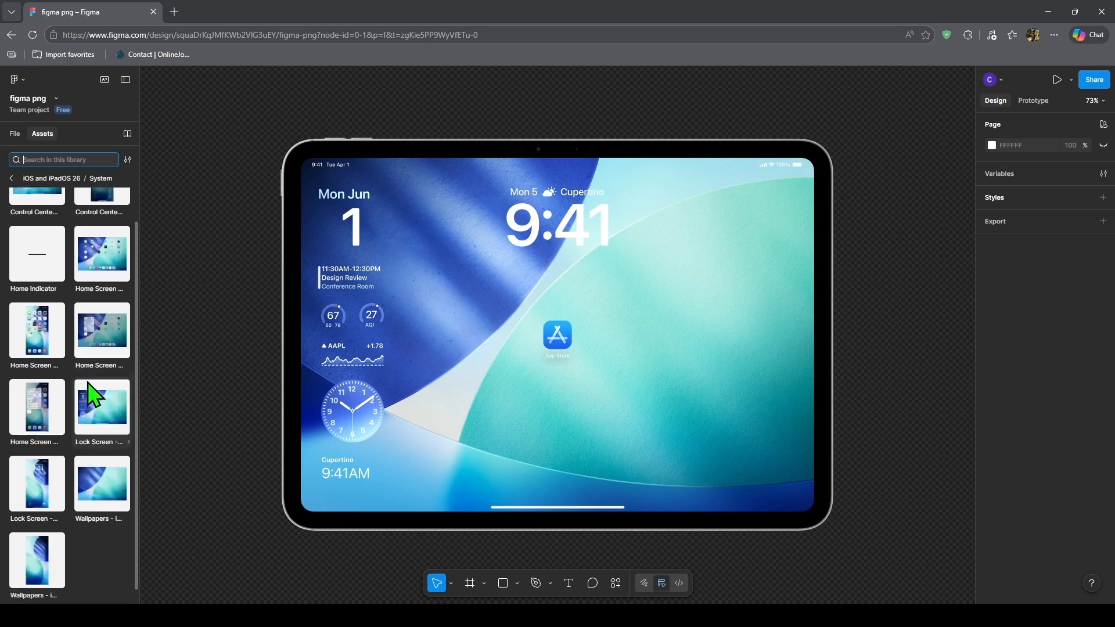
click(12, 179)
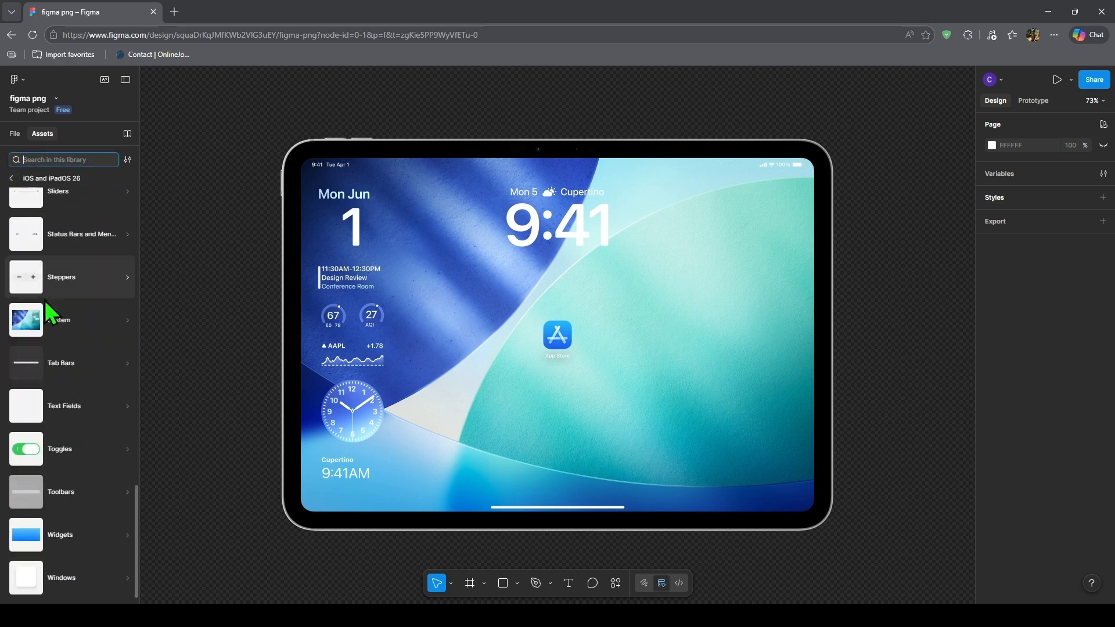
scroll(68, 522, up, 15)
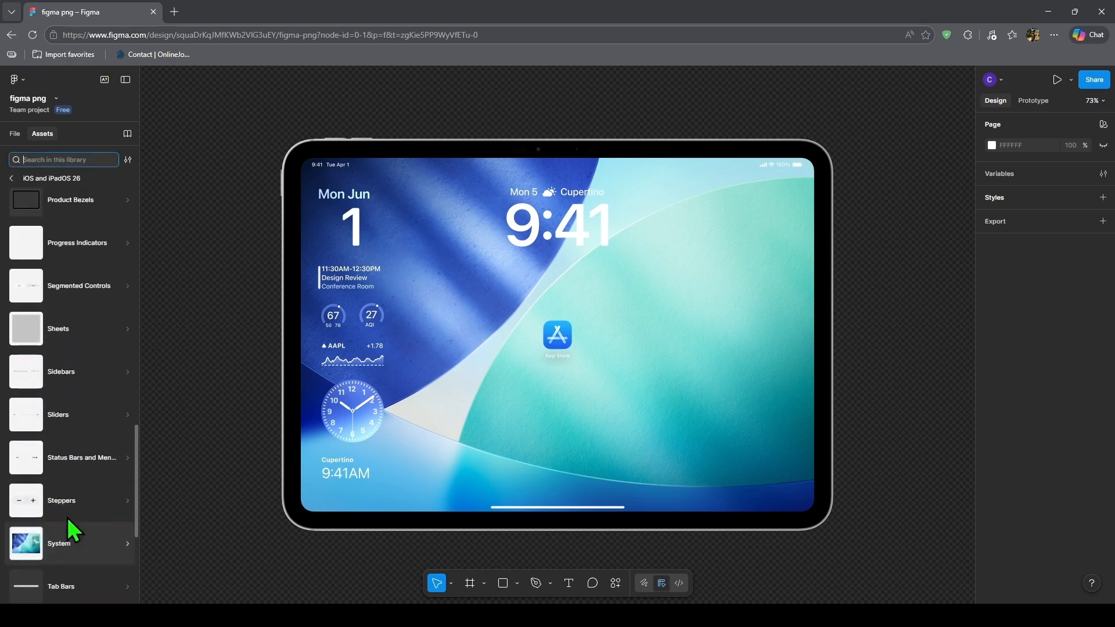
click(11, 178)
Draw a rectangle about 389 × 193 over the App Store icon in the middle of the iPad lock screen
click(550, 584)
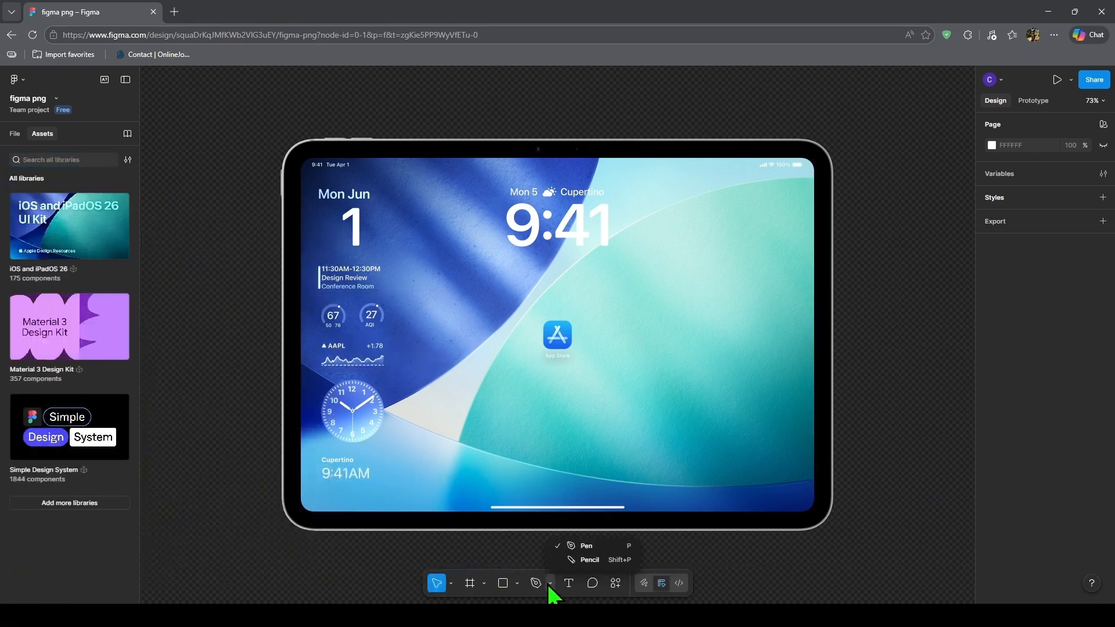
click(503, 584)
click(517, 583)
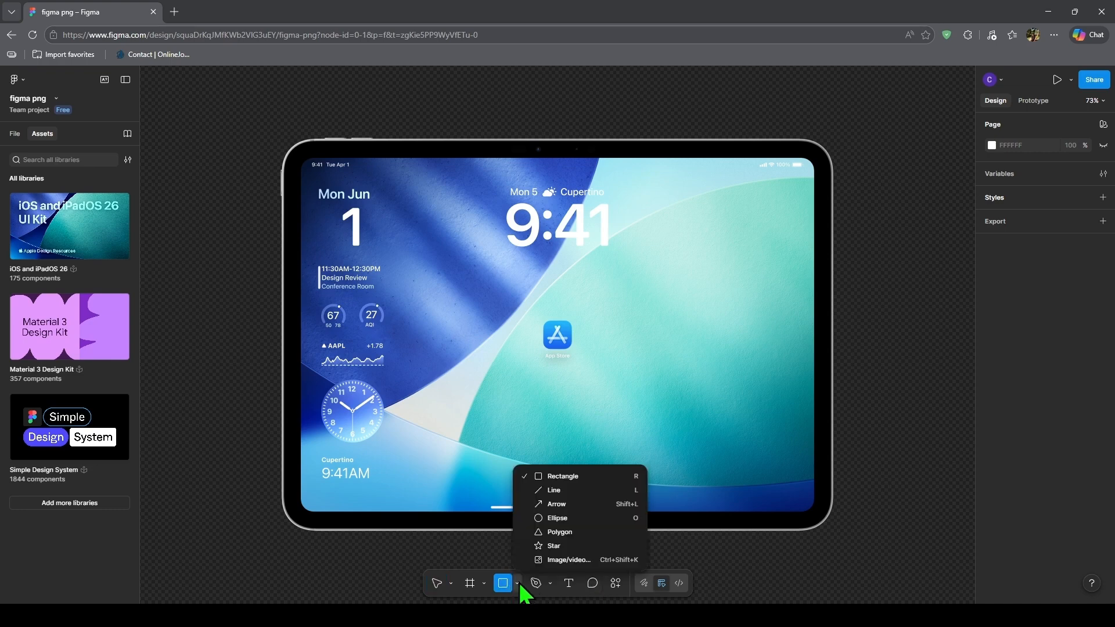
click(560, 478)
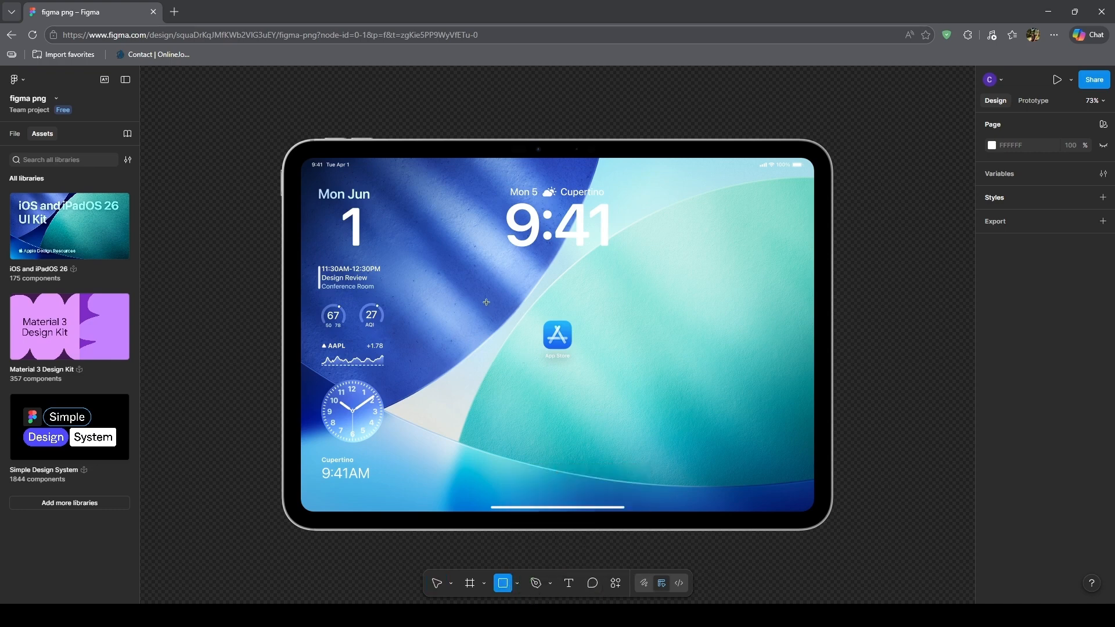
mouse_move(486, 301)
mouse_down()
mouse_move(651, 383)
mouse_move(615, 353)
mouse_up()
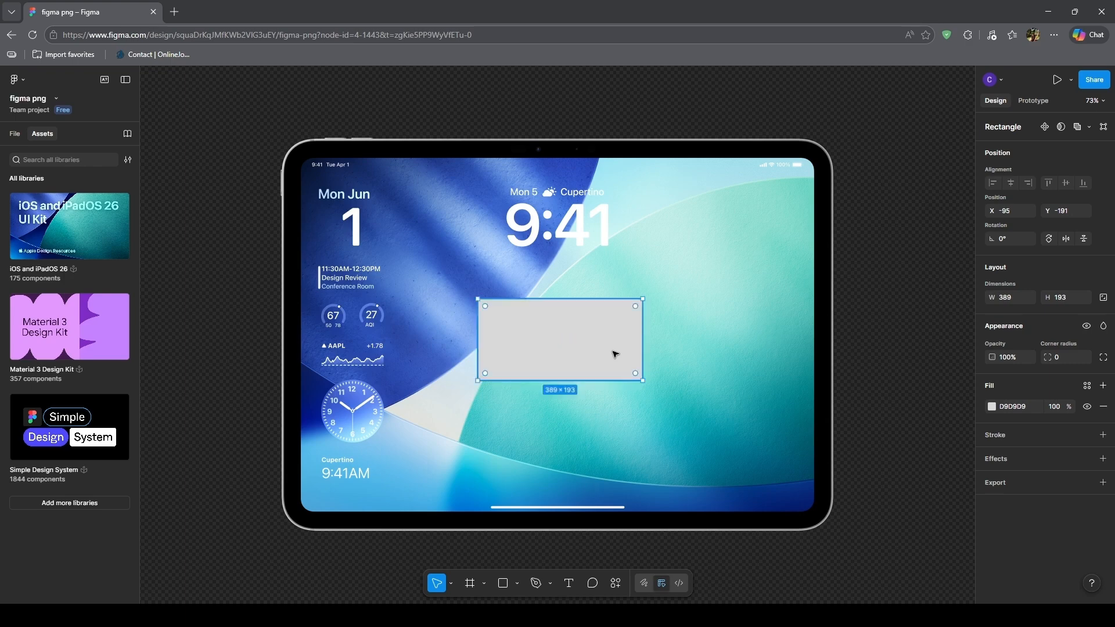
click(516, 583)
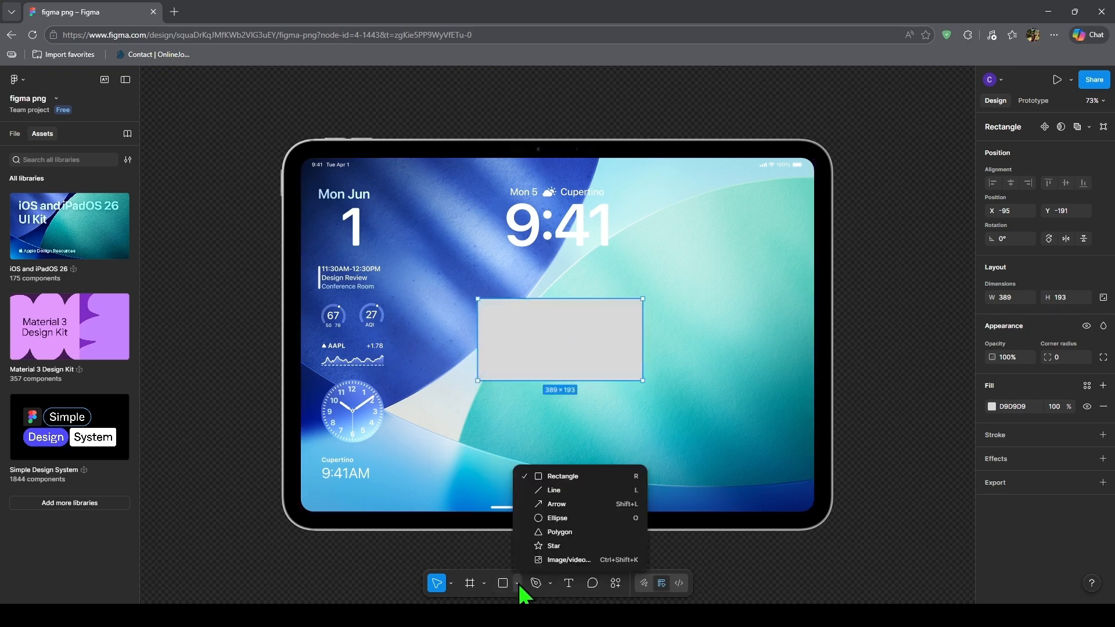
click(519, 585)
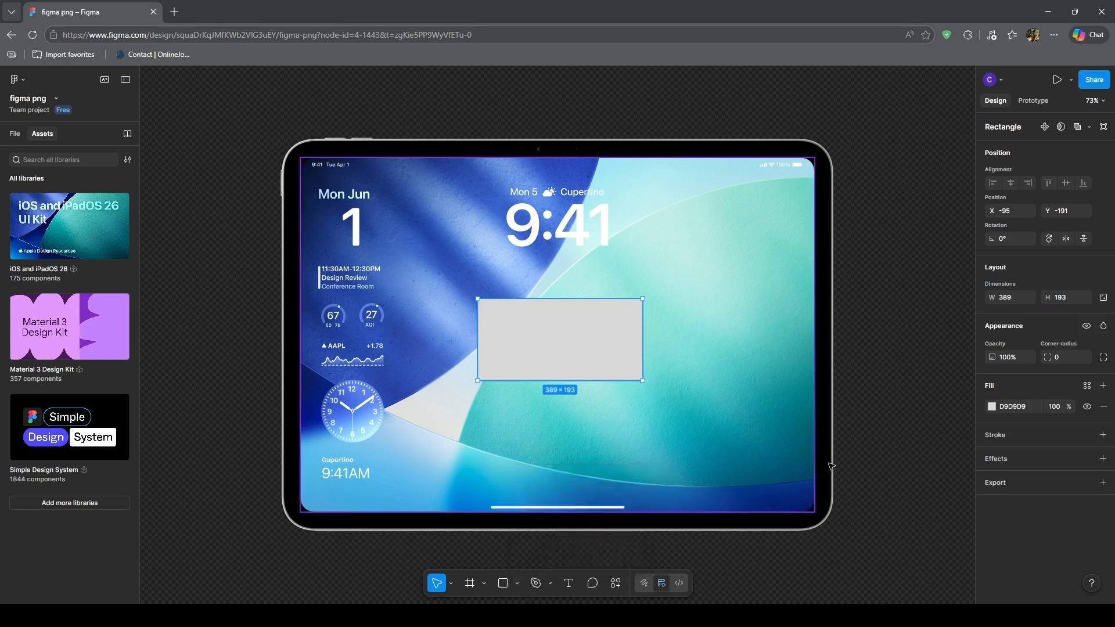
Add an effect to the rectangle, set its type to Glass, and dismiss the feature tip
click(1102, 459)
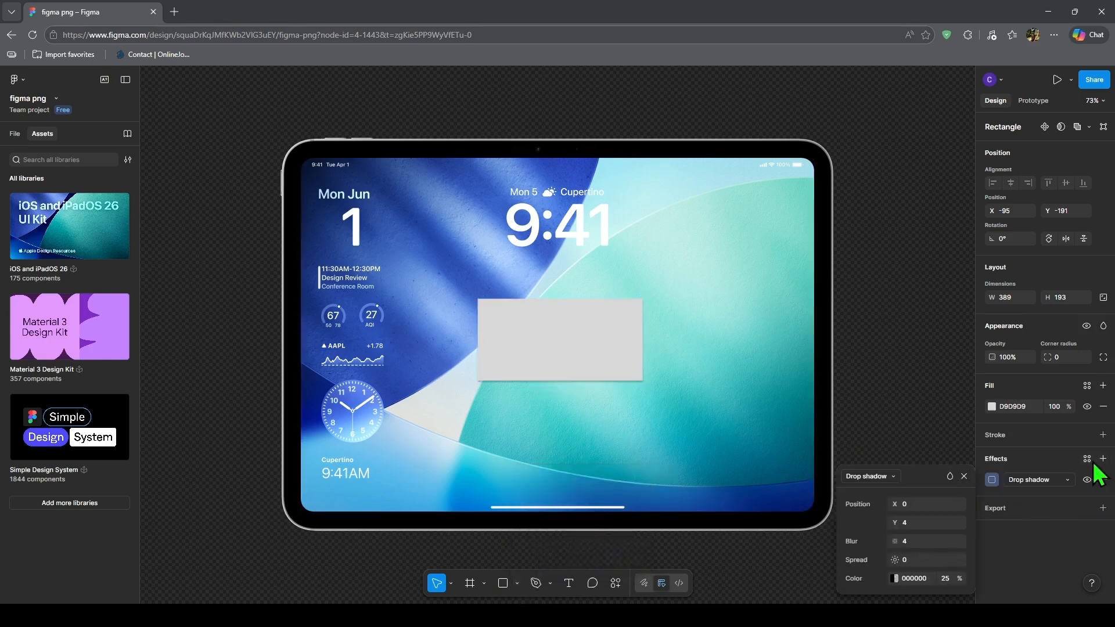
click(879, 479)
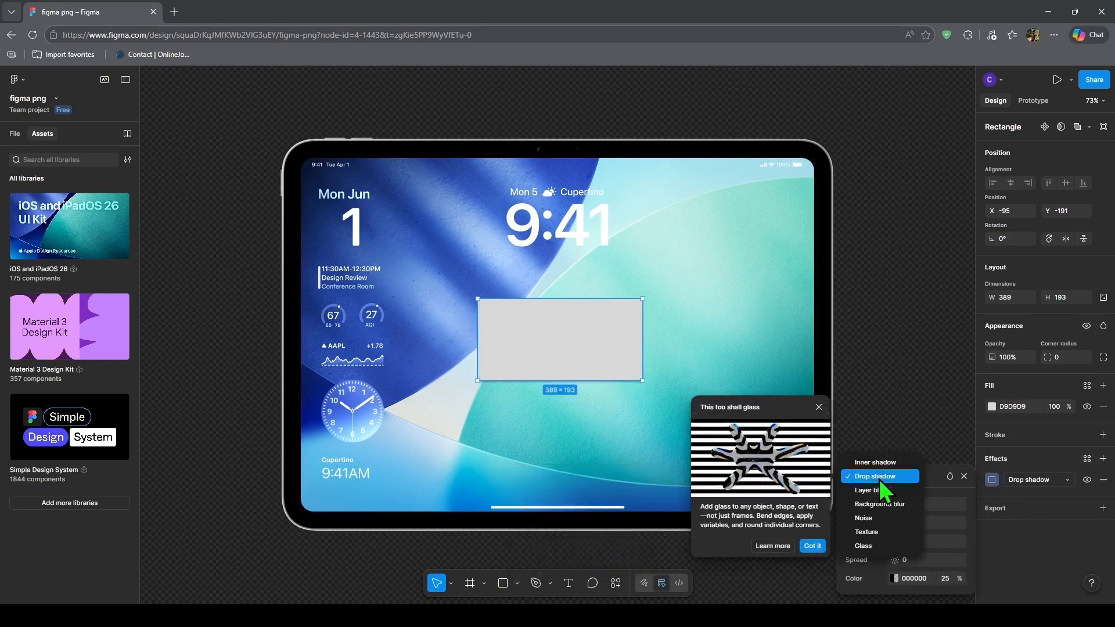
click(871, 547)
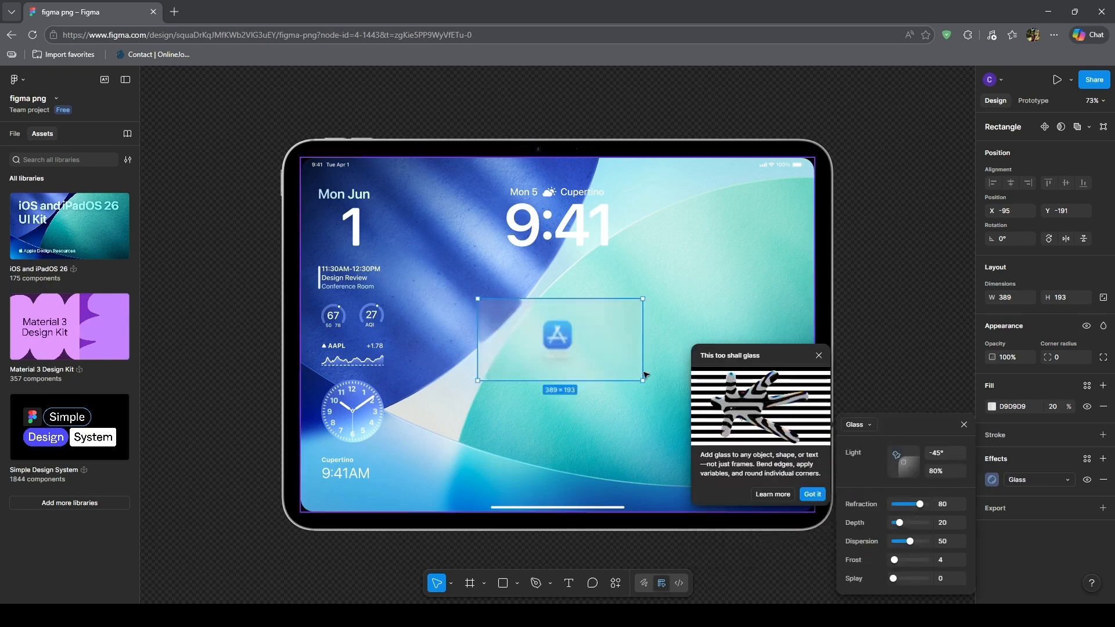
click(812, 493)
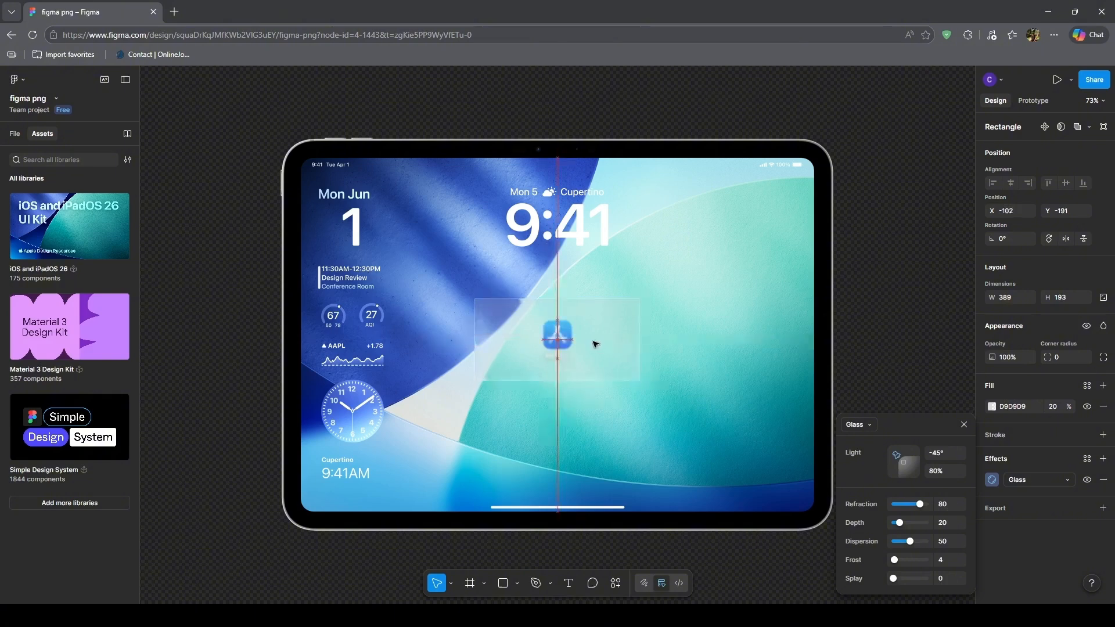
Centre the glass rectangle over the App Store icon at X -102, Y -202, and keep it selected
drag(600, 344, 602, 340)
click(674, 381)
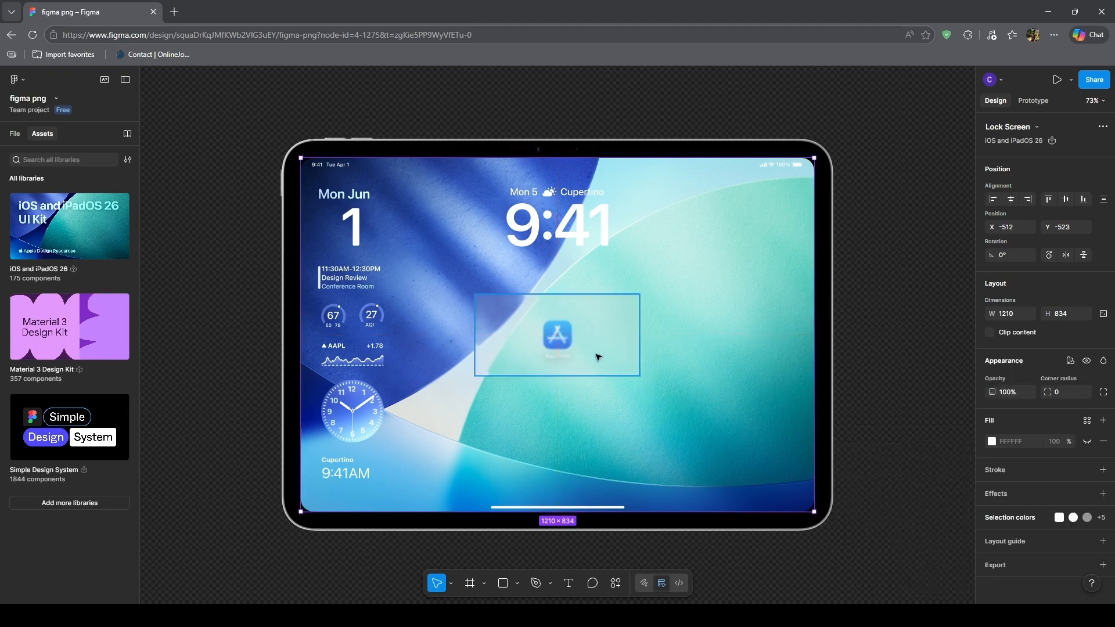
click(598, 353)
click(662, 398)
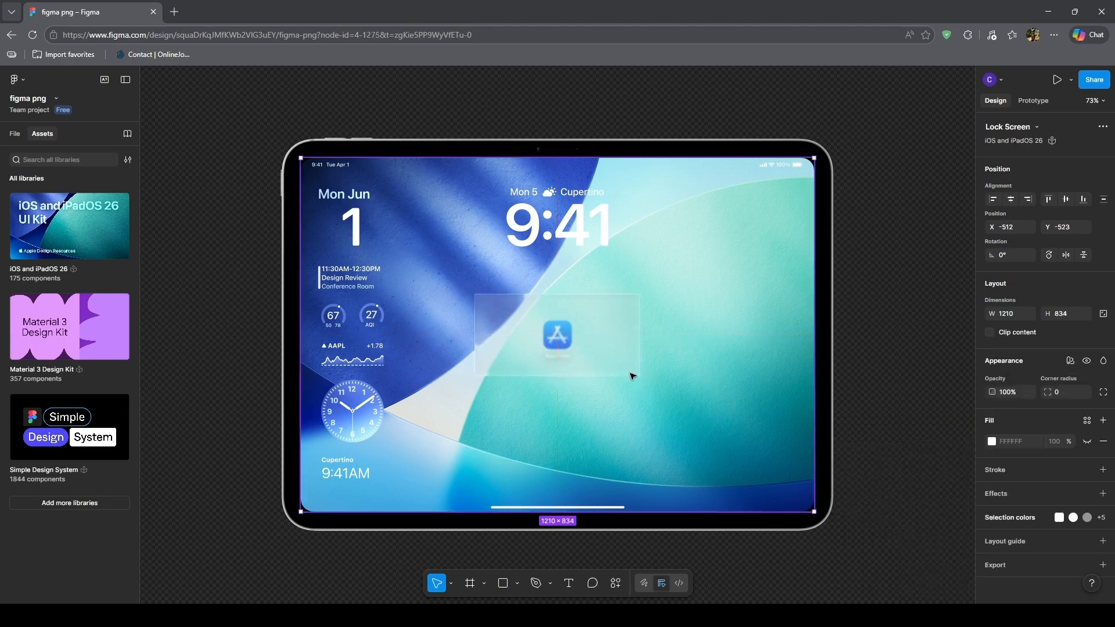
click(609, 349)
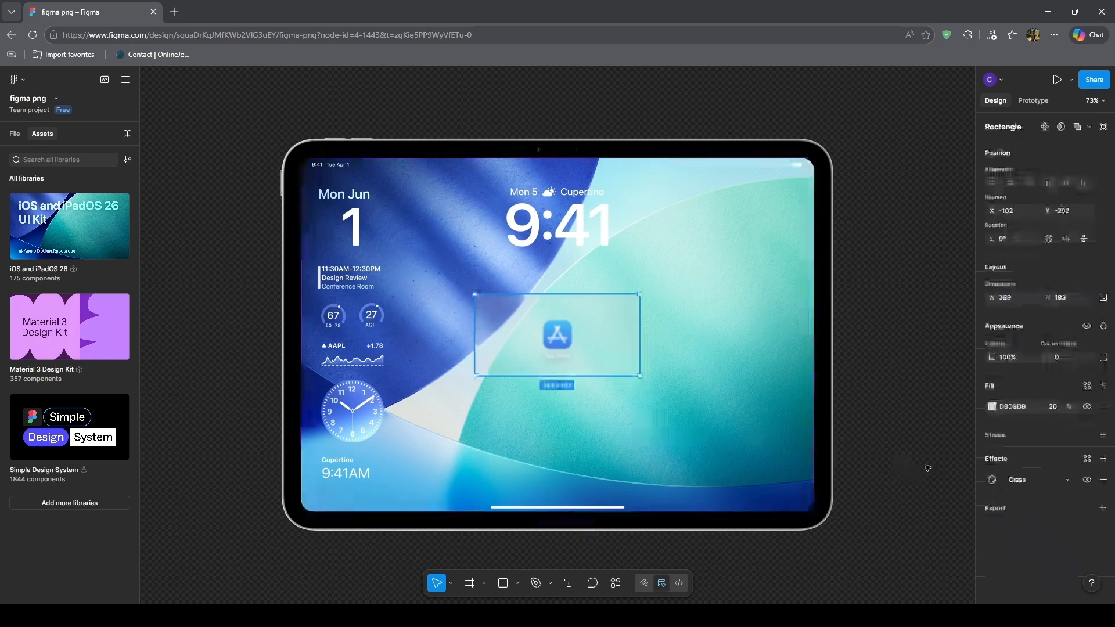
Review the available settings of the rectangle's Glass effect
click(1068, 481)
click(1075, 488)
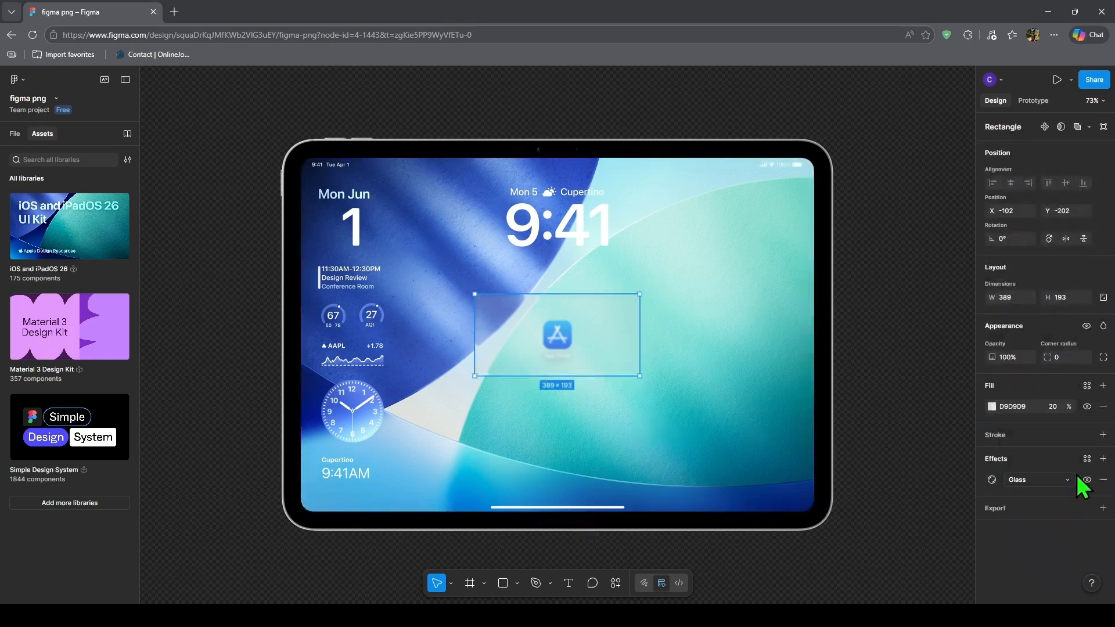
click(1089, 463)
click(1090, 463)
click(992, 480)
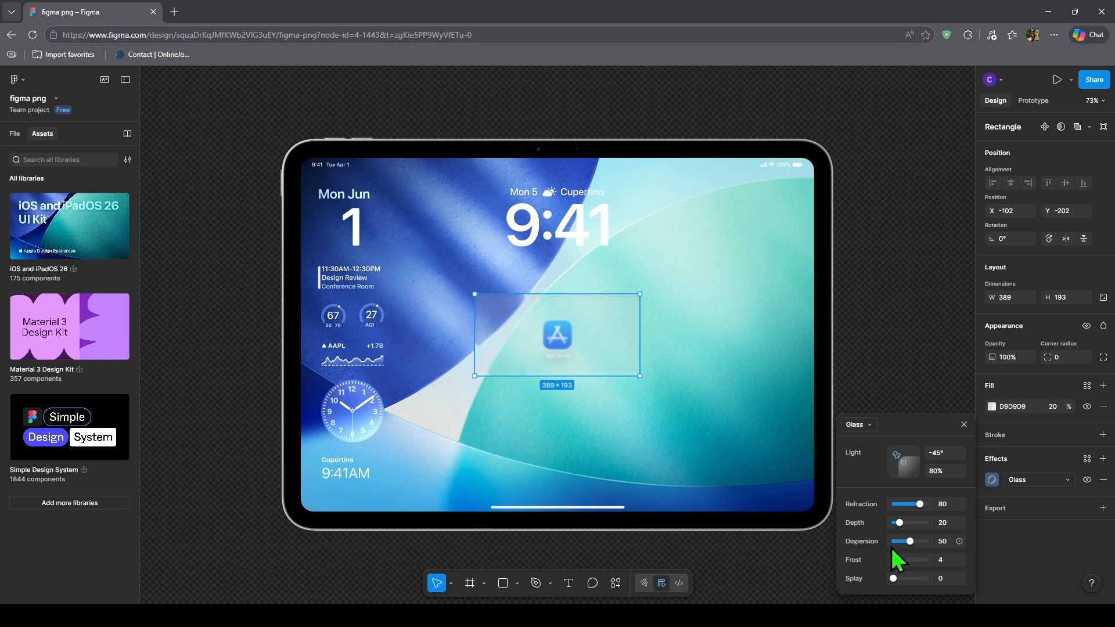
click(998, 389)
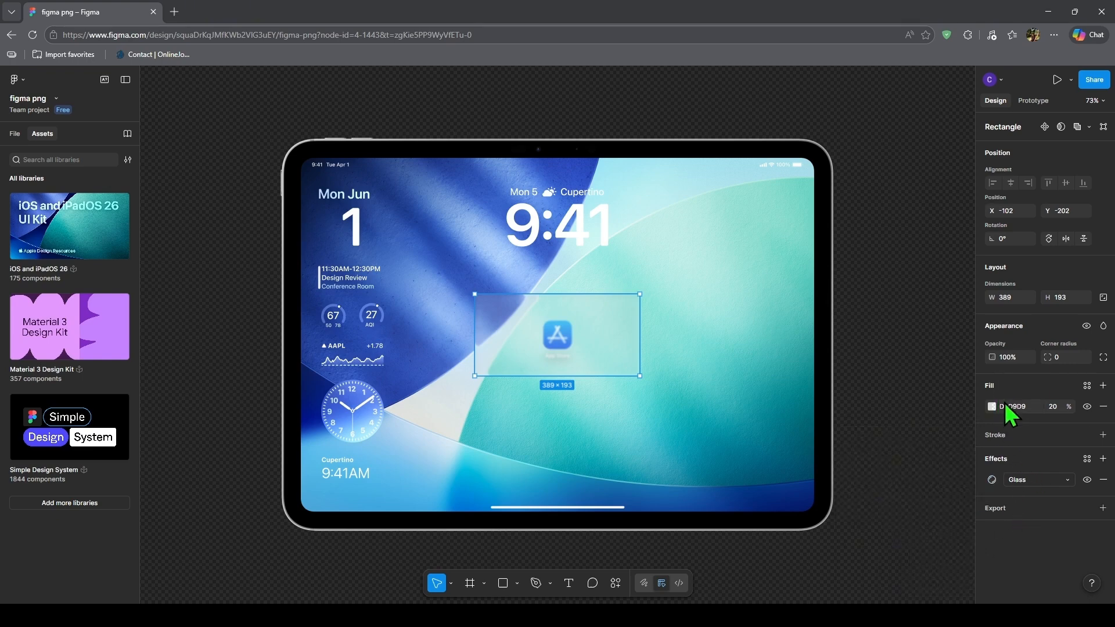
Set the rectangle's fill opacity to 0.99% and shift the rectangle horizontally to X -92
click(1058, 408)
text(90)
key(Return)
key(Delete)
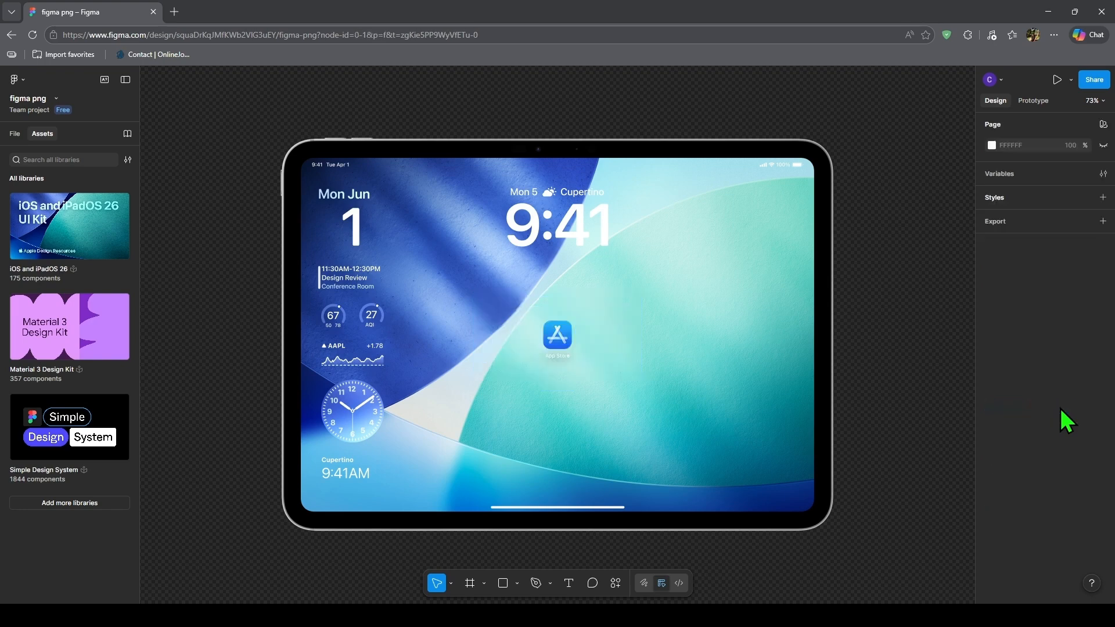
key(ctrl+z)
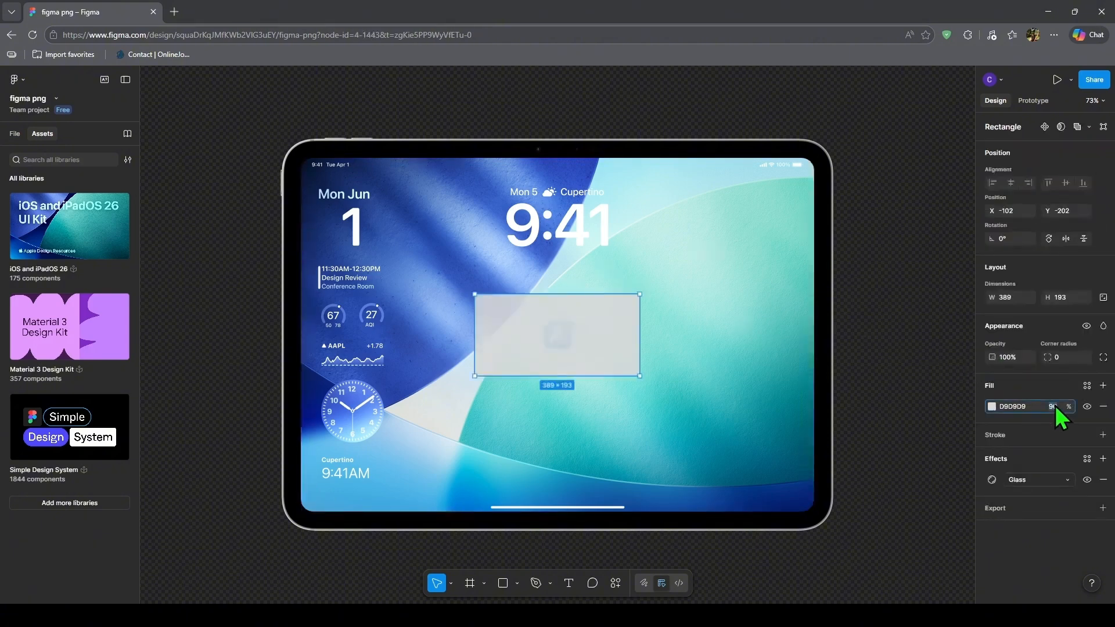
key(Return)
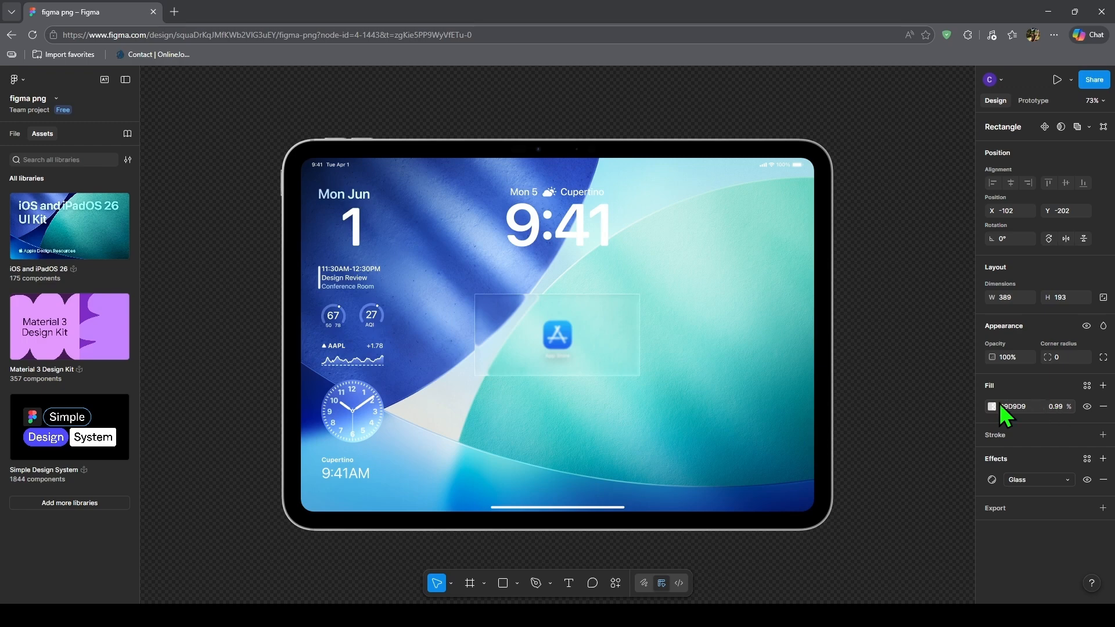
drag(593, 349, 592, 343)
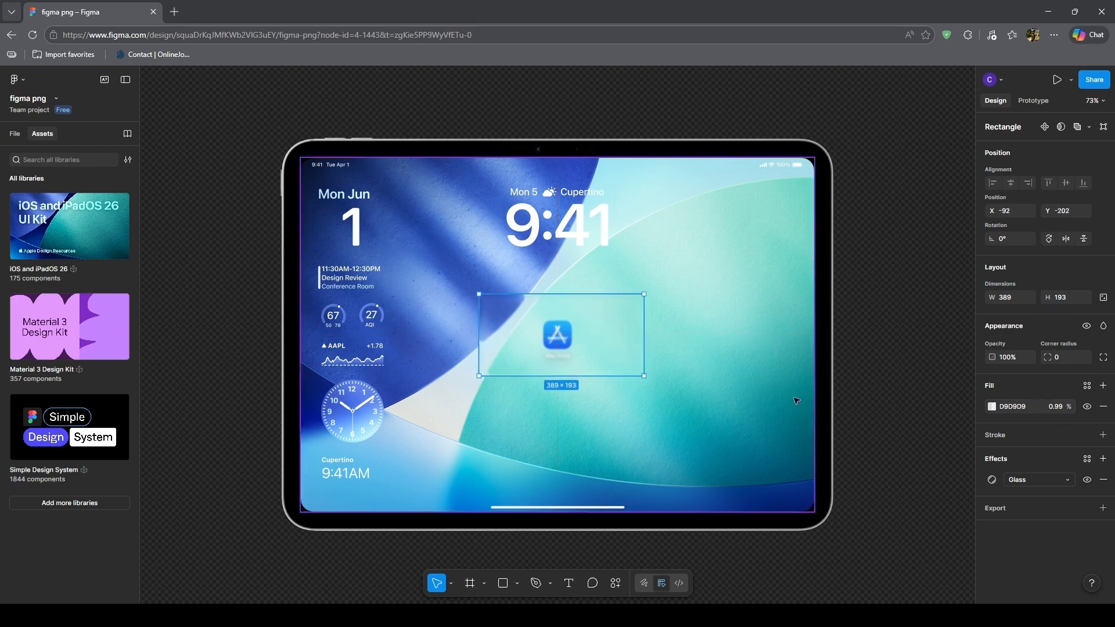
Set the rectangle's Glass effect to Refraction 83, Depth 26 and Dispersion 15
click(992, 480)
click(994, 406)
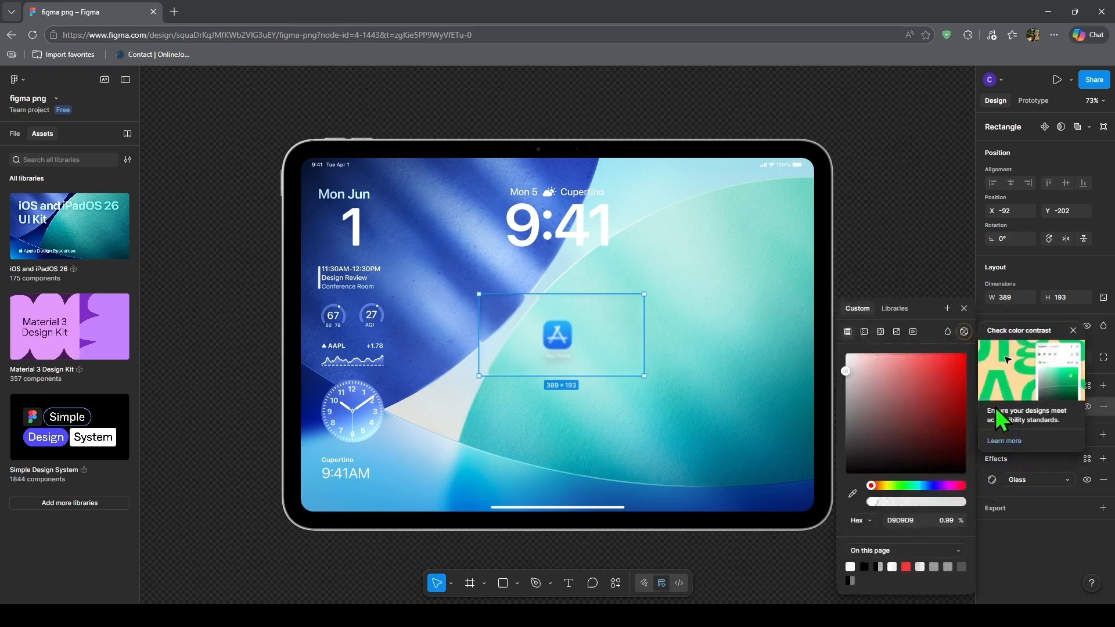
click(992, 479)
drag(920, 502, 900, 523)
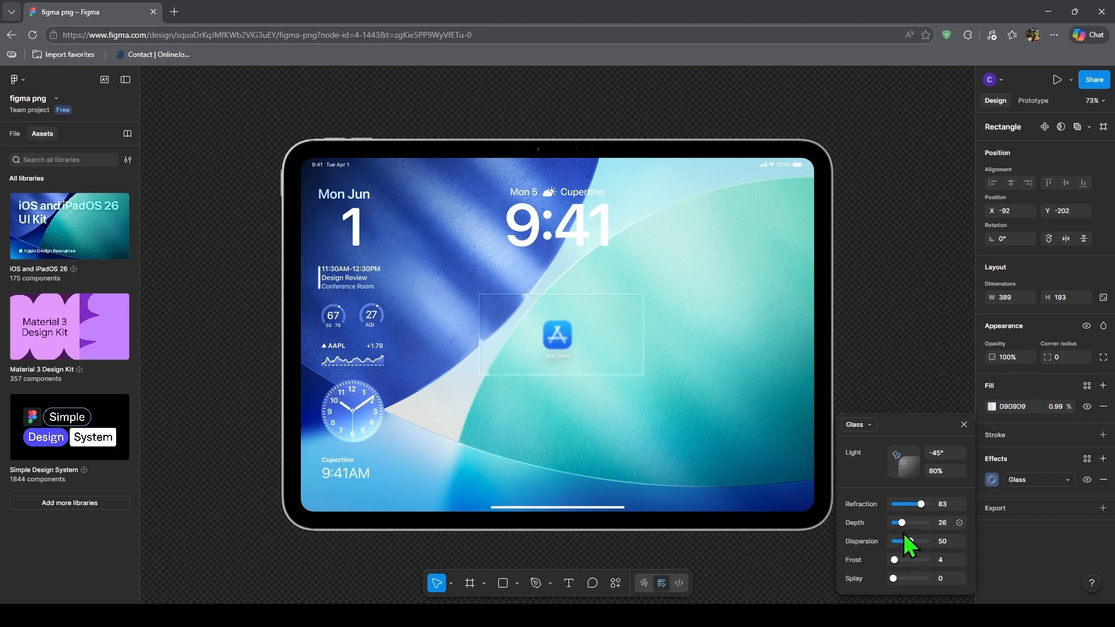
mouse_move(911, 546)
mouse_down()
mouse_move(895, 547)
mouse_move(938, 552)
mouse_move(893, 551)
mouse_move(907, 551)
mouse_move(898, 562)
mouse_up()
drag(899, 541, 897, 541)
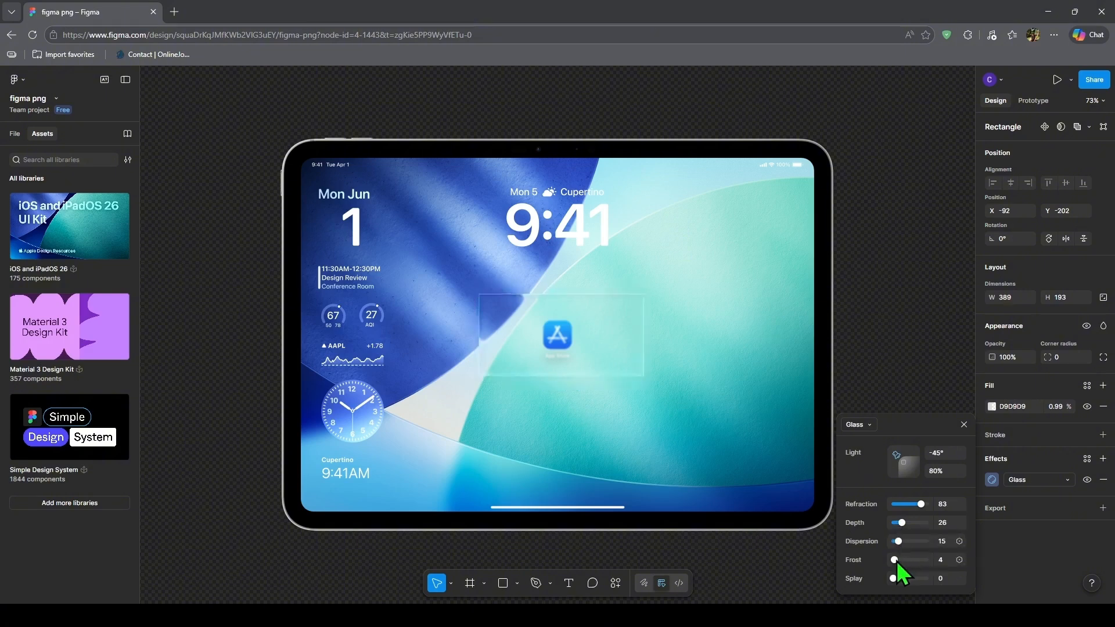
Set the Glass effect's Frost to 5, and try different Splay amounts before returning it to 0
mouse_move(897, 562)
mouse_down()
mouse_move(921, 562)
mouse_move(878, 574)
mouse_move(888, 578)
mouse_move(878, 555)
mouse_move(898, 561)
mouse_up()
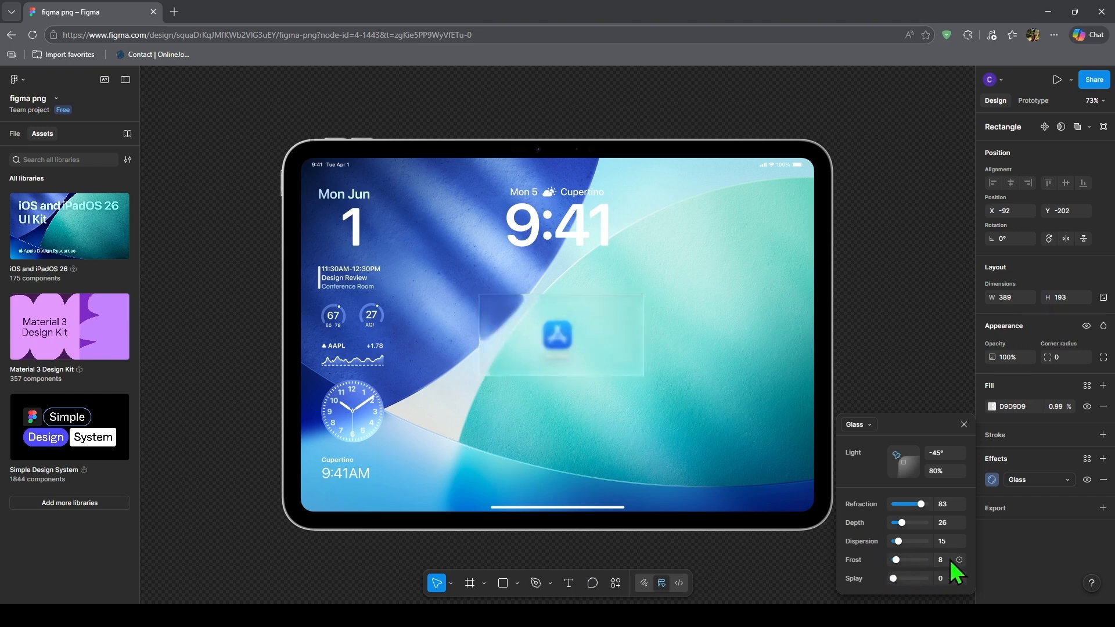
text(5)
click(948, 576)
mouse_move(894, 579)
mouse_down()
mouse_move(904, 584)
mouse_move(880, 592)
mouse_up()
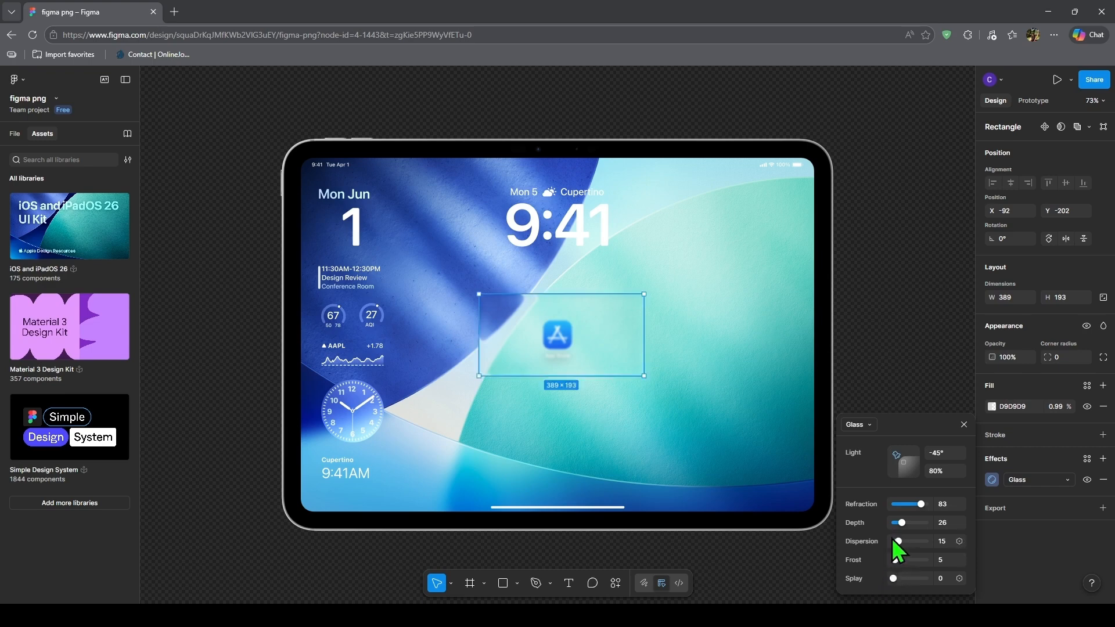
drag(895, 579, 933, 585)
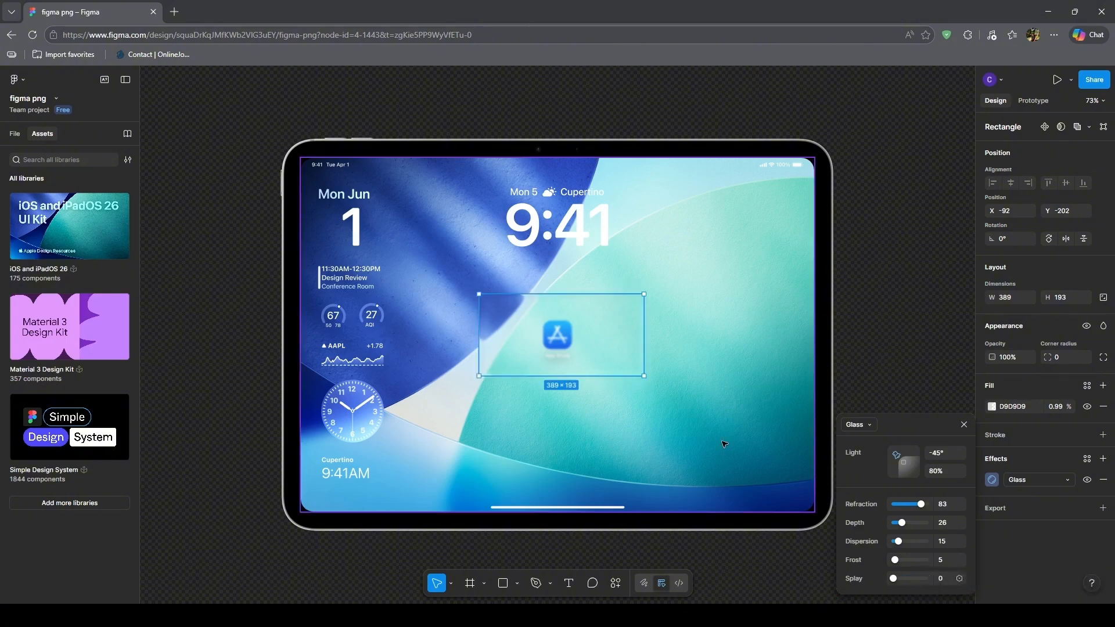
Try a Splay of 46 on the rectangle's Glass effect, and return it to 0
click(673, 402)
click(620, 359)
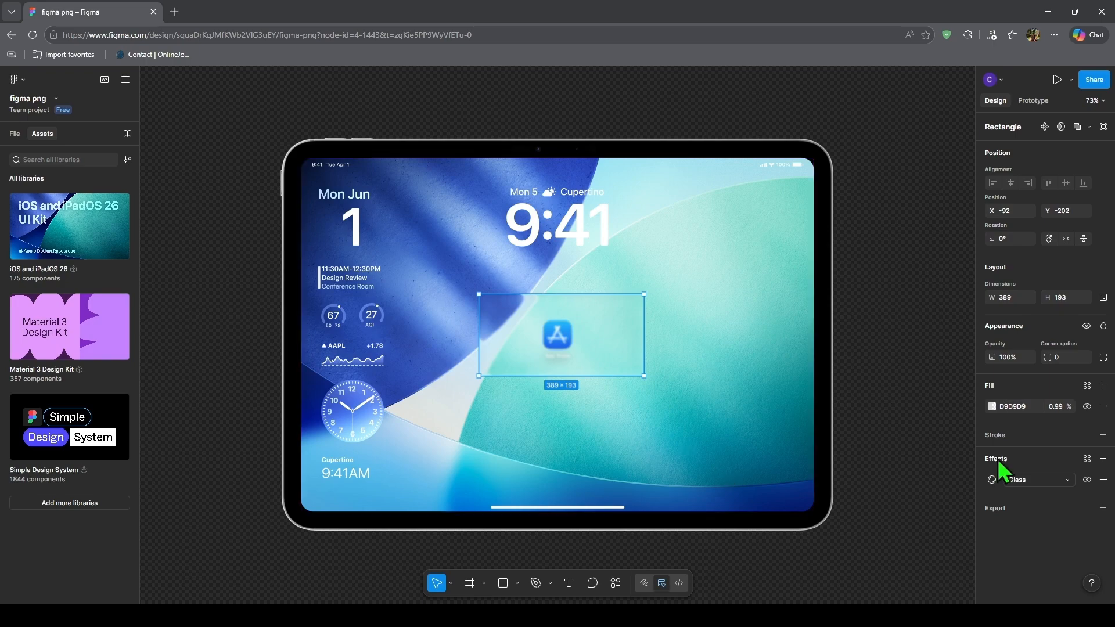
click(992, 480)
drag(895, 579, 910, 578)
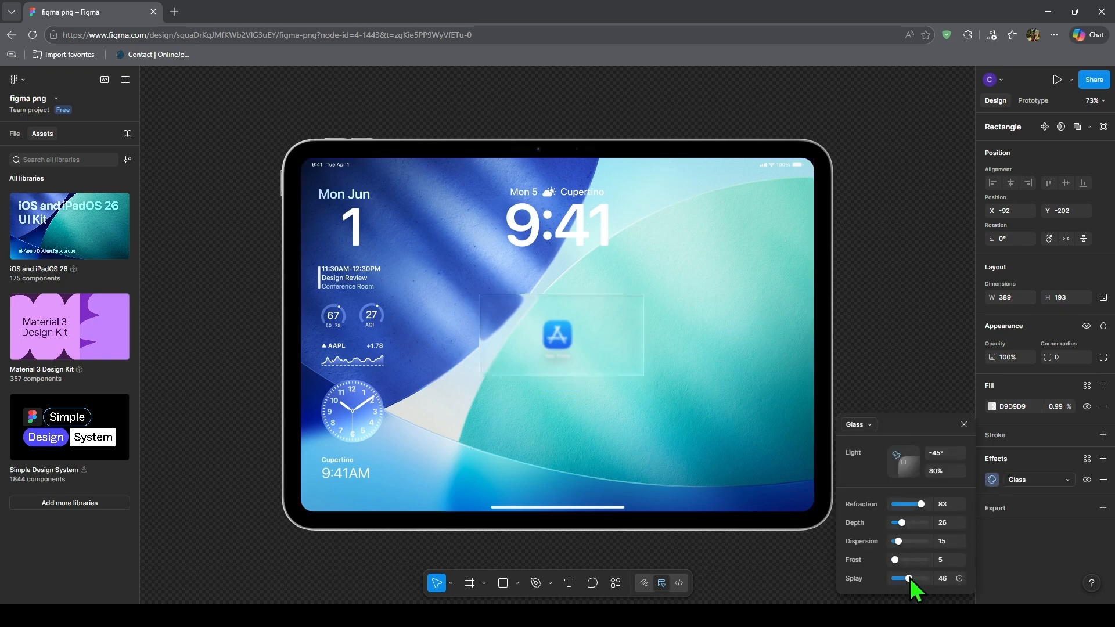
click(770, 426)
click(606, 364)
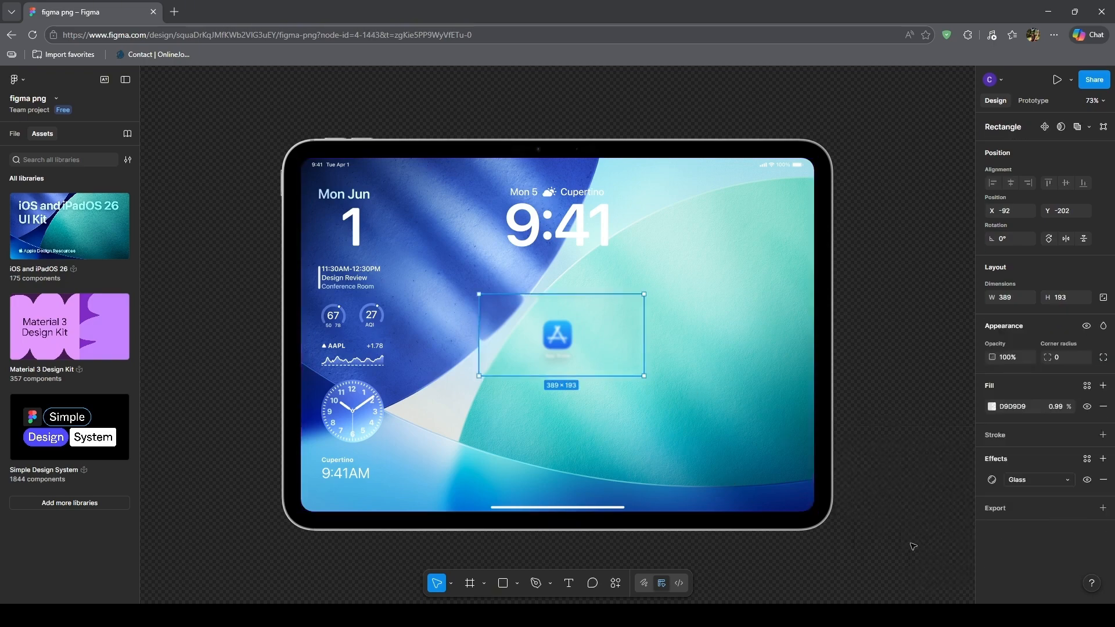
click(992, 479)
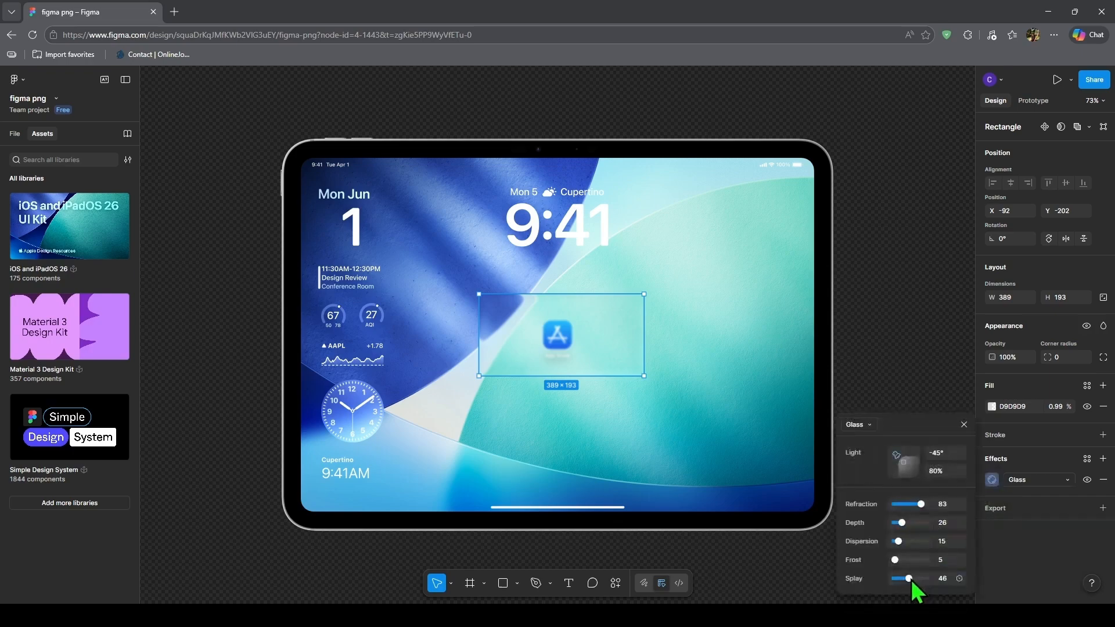
drag(909, 579, 842, 578)
click(684, 428)
click(577, 366)
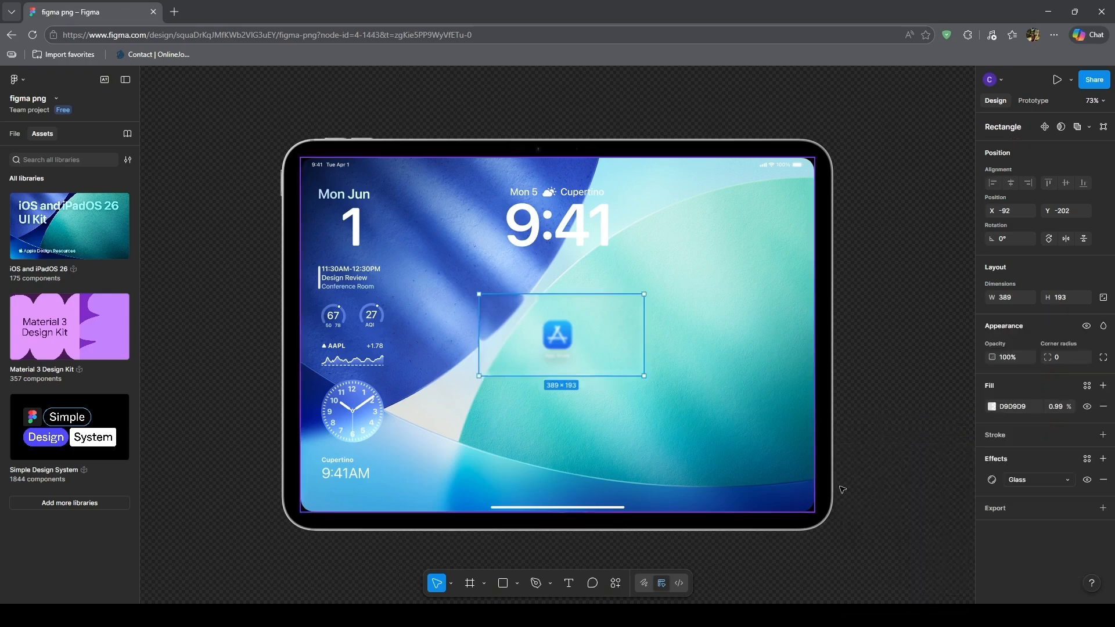
Set the rectangle's Glass effect to Refraction 15, Depth 28 and Dispersion 8
click(991, 480)
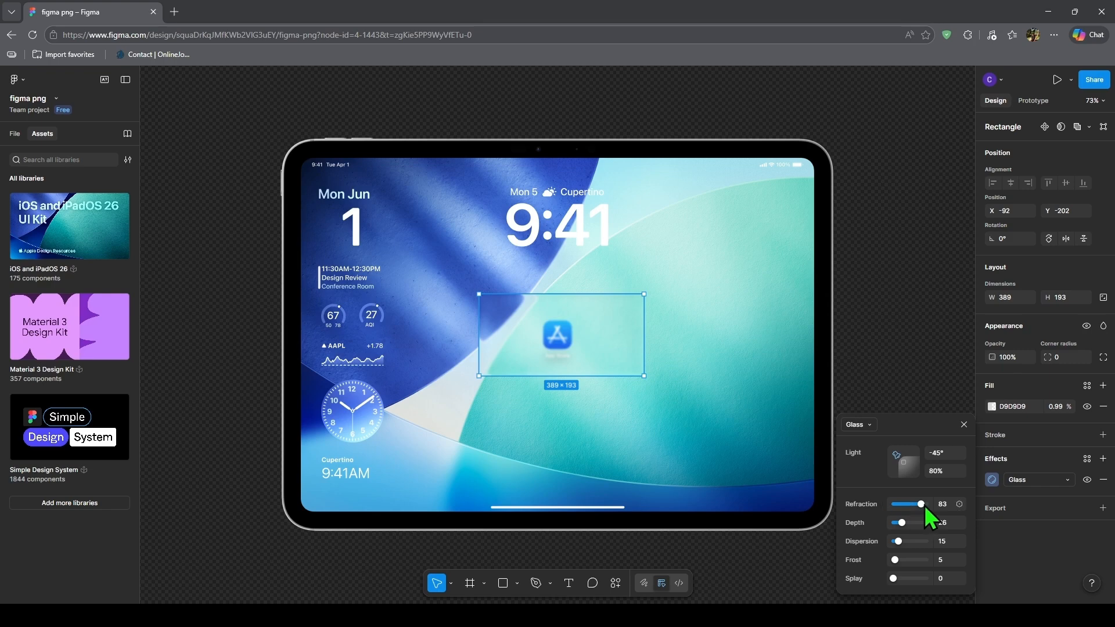
drag(924, 505, 901, 510)
drag(898, 541, 909, 541)
drag(922, 541, 899, 541)
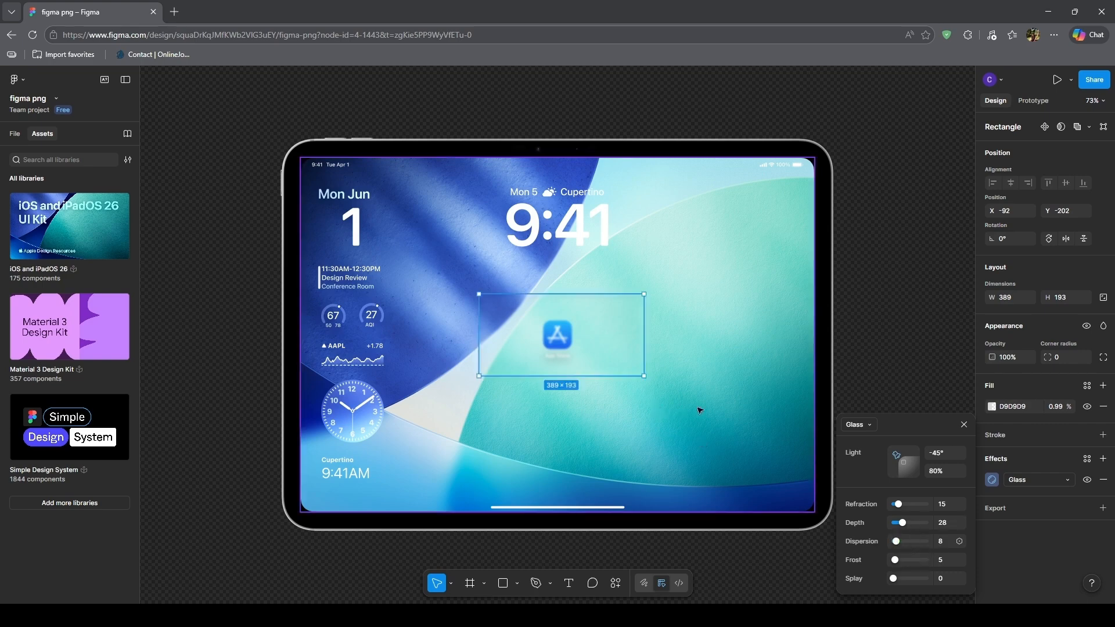
Add a stroke to the rectangle in colour F8F8F8 with 0.99% opacity
click(1103, 435)
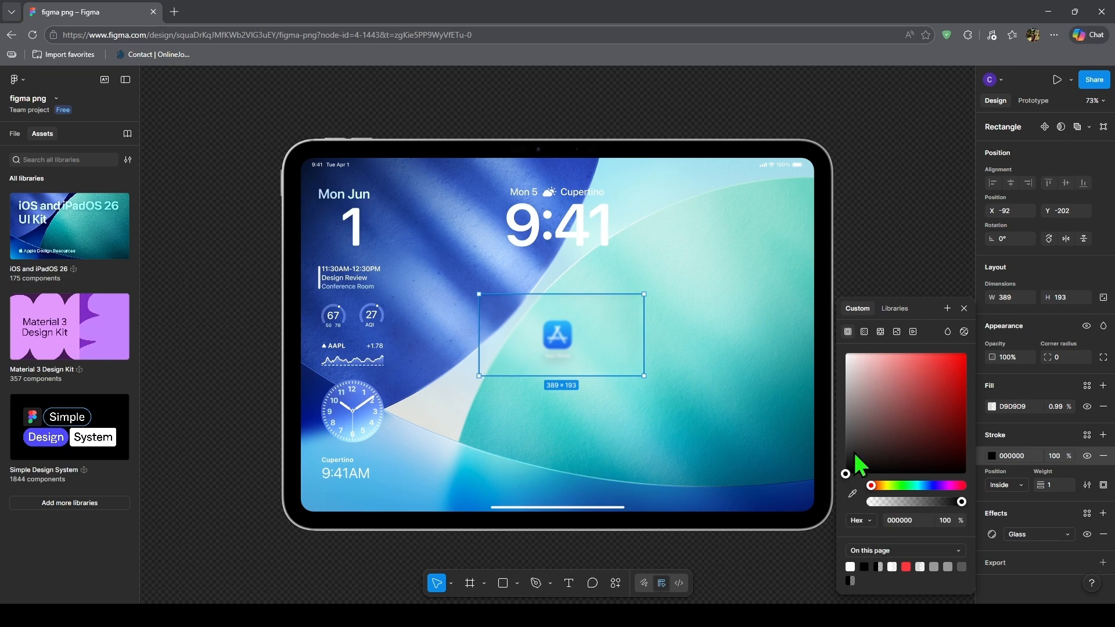
drag(856, 363, 845, 363)
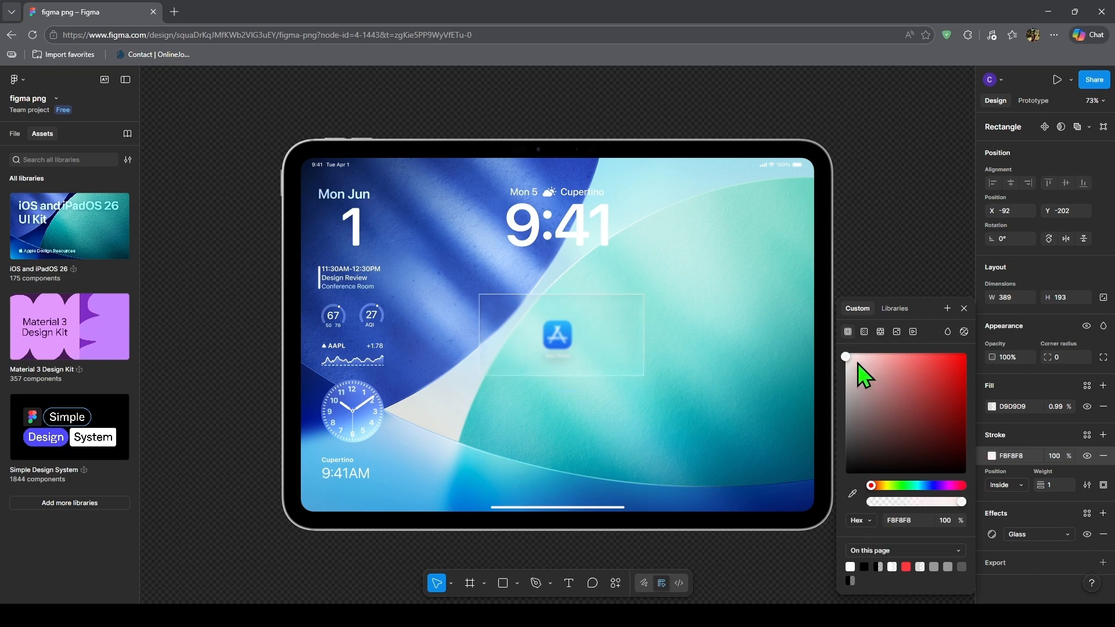
click(950, 520)
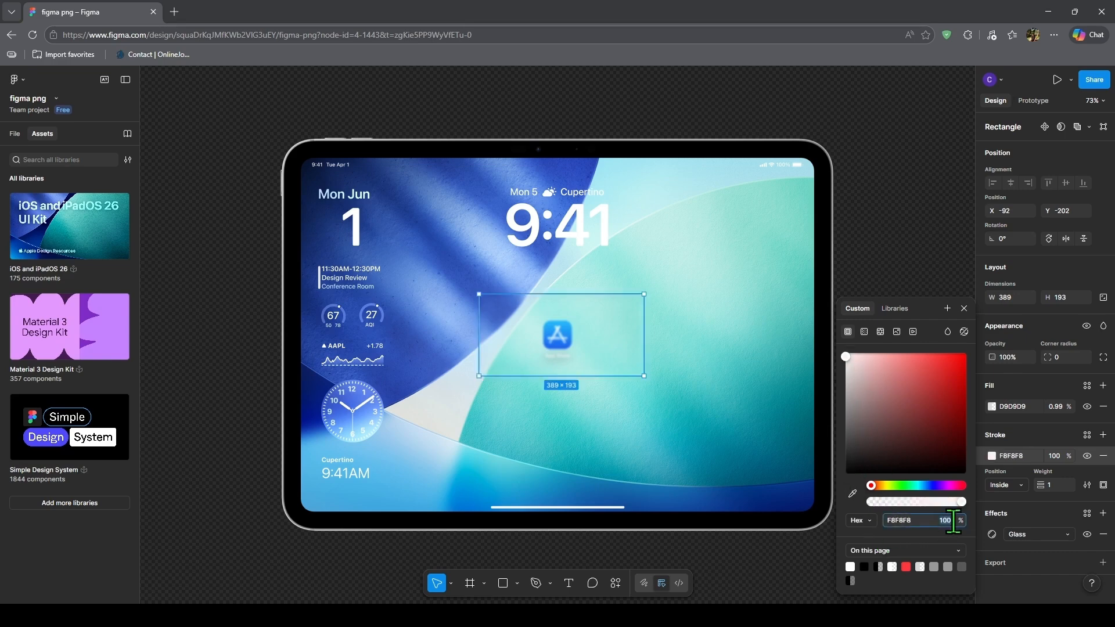
text(0.99)
key(Return)
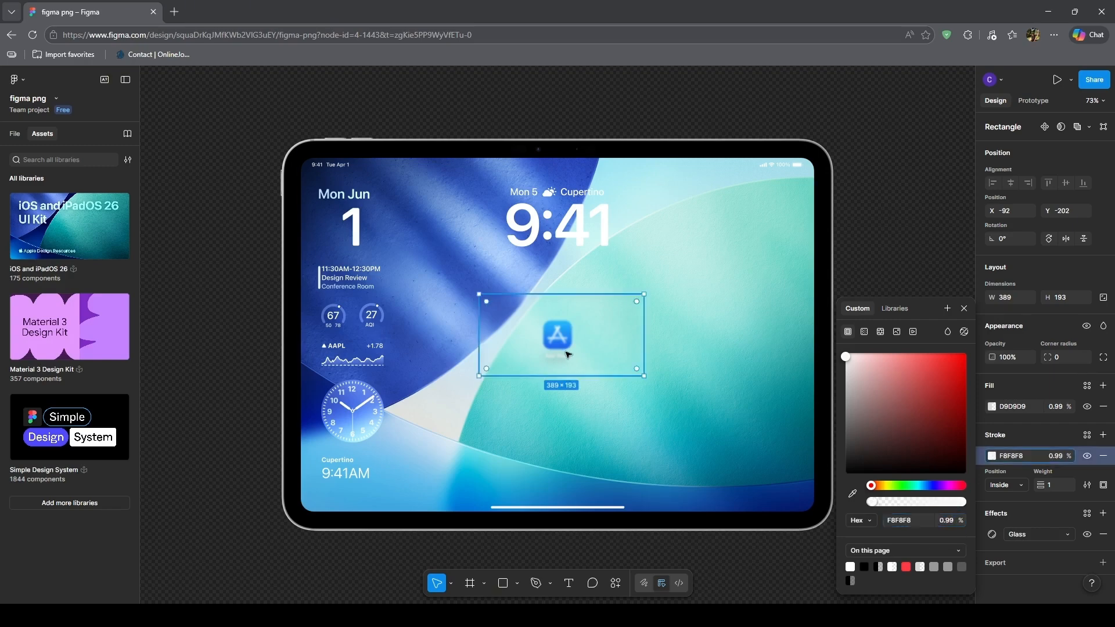
click(617, 439)
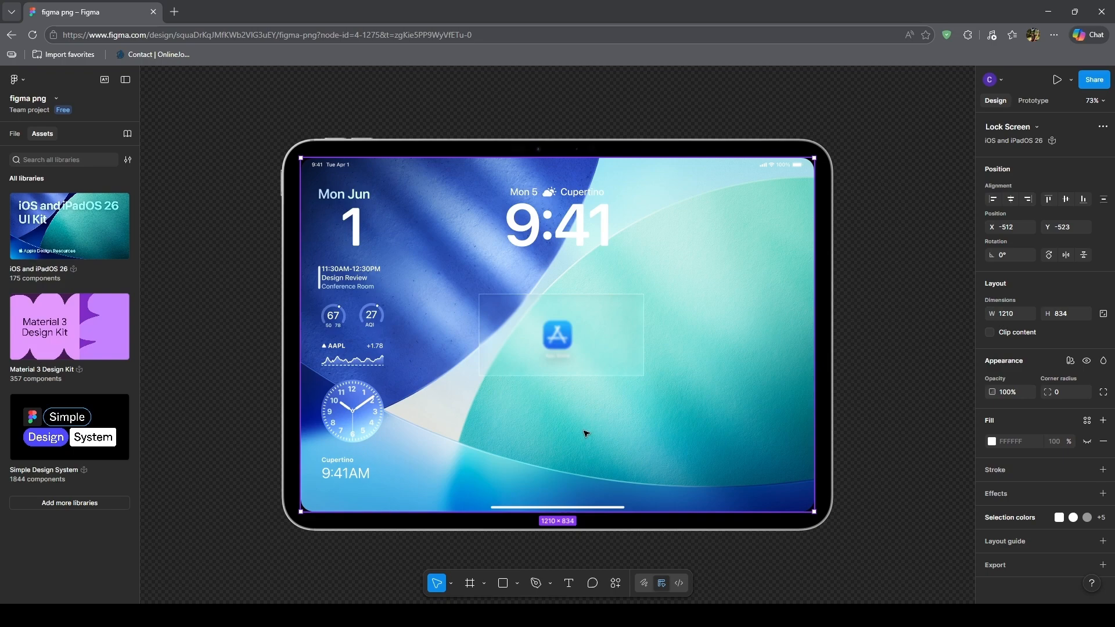
Set the rectangle's stroke opacity to 0.5% and shift the rectangle horizontally to X -102
click(598, 356)
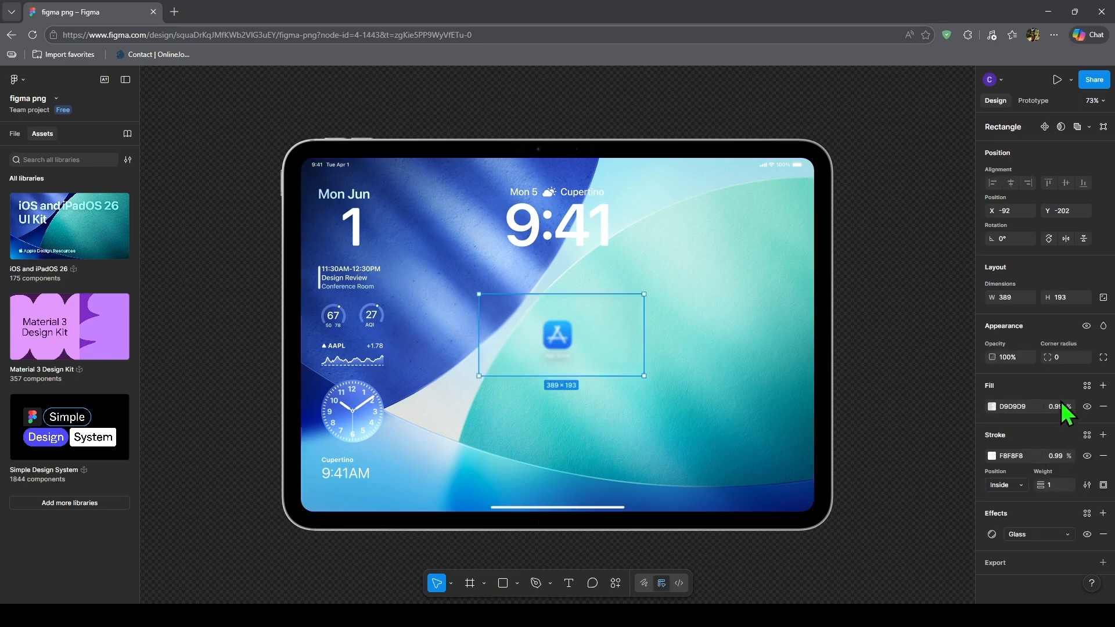
click(1062, 461)
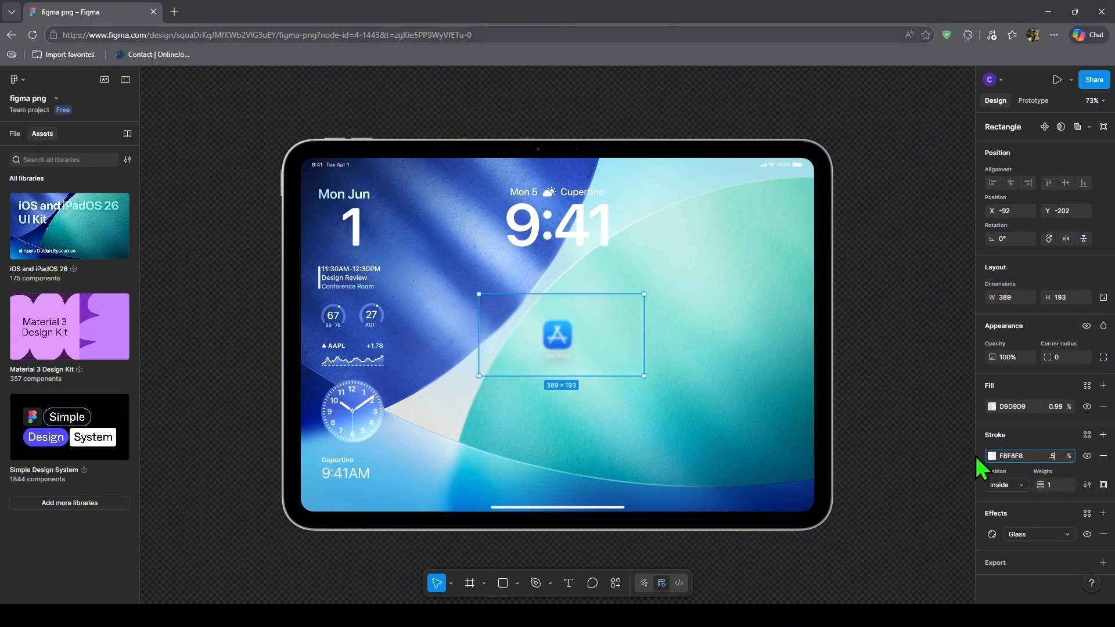
click(633, 411)
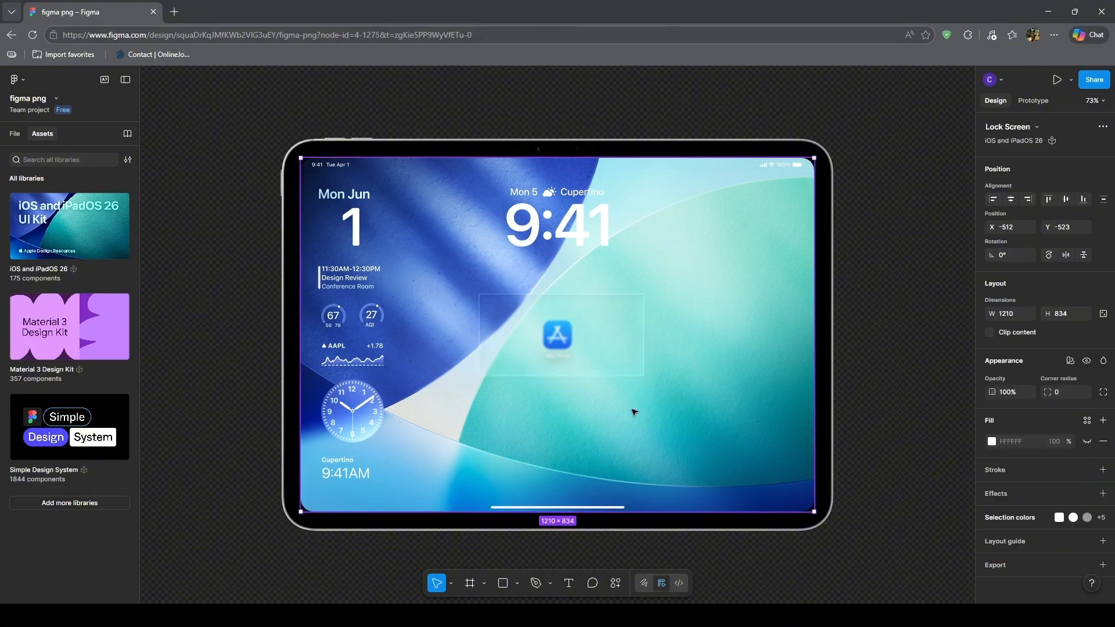
click(613, 360)
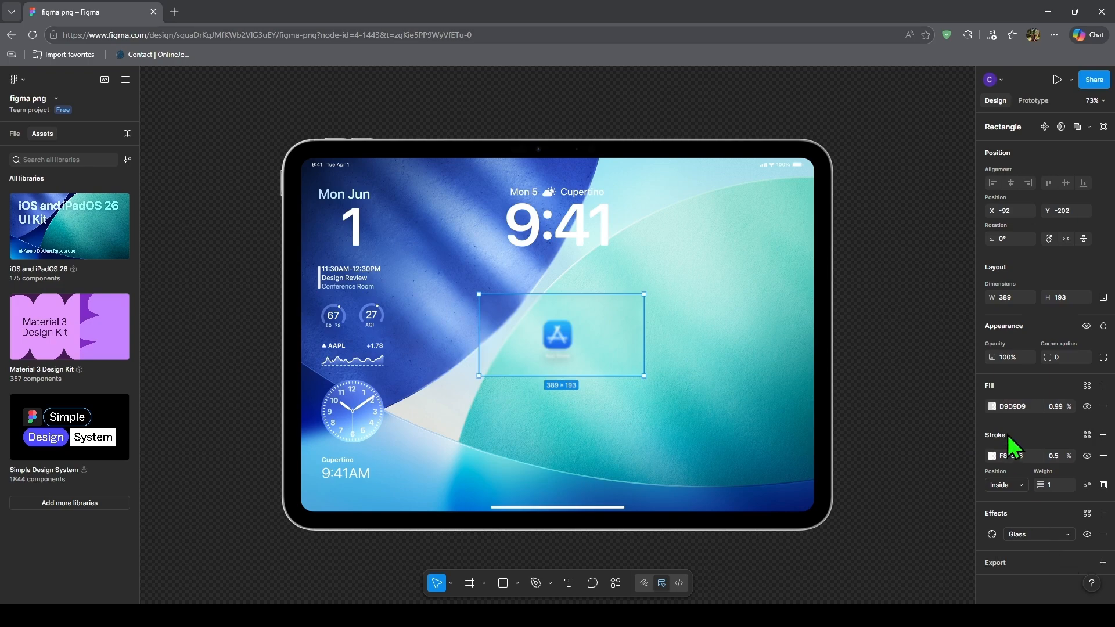
drag(584, 352, 578, 354)
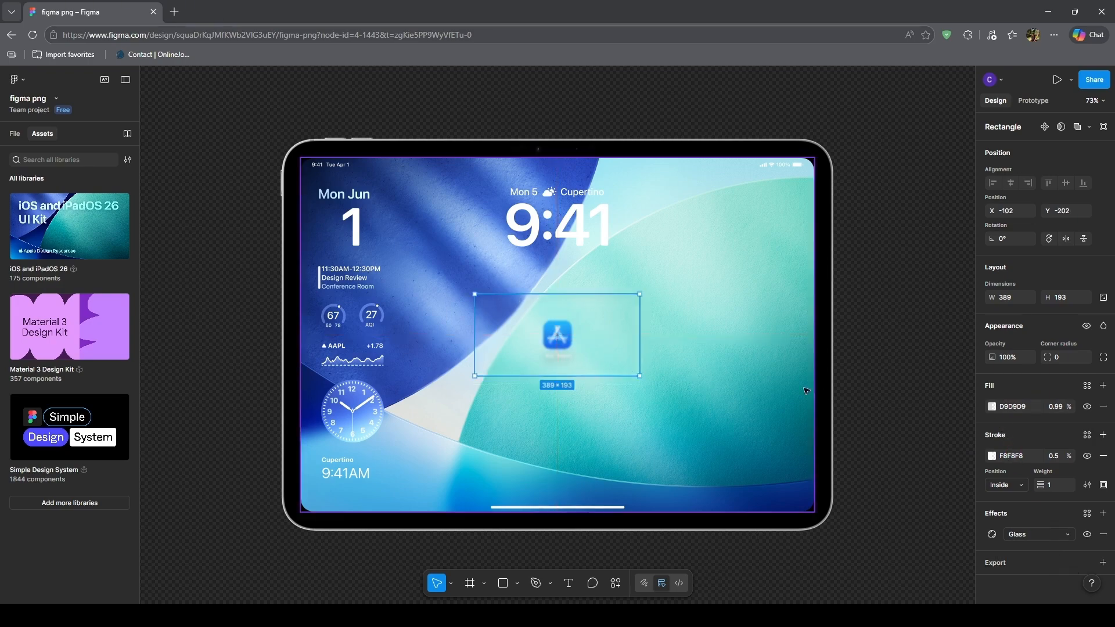
Change the rectangle's stroke to a linear gradient running from F8F8F8 to 232222
click(991, 455)
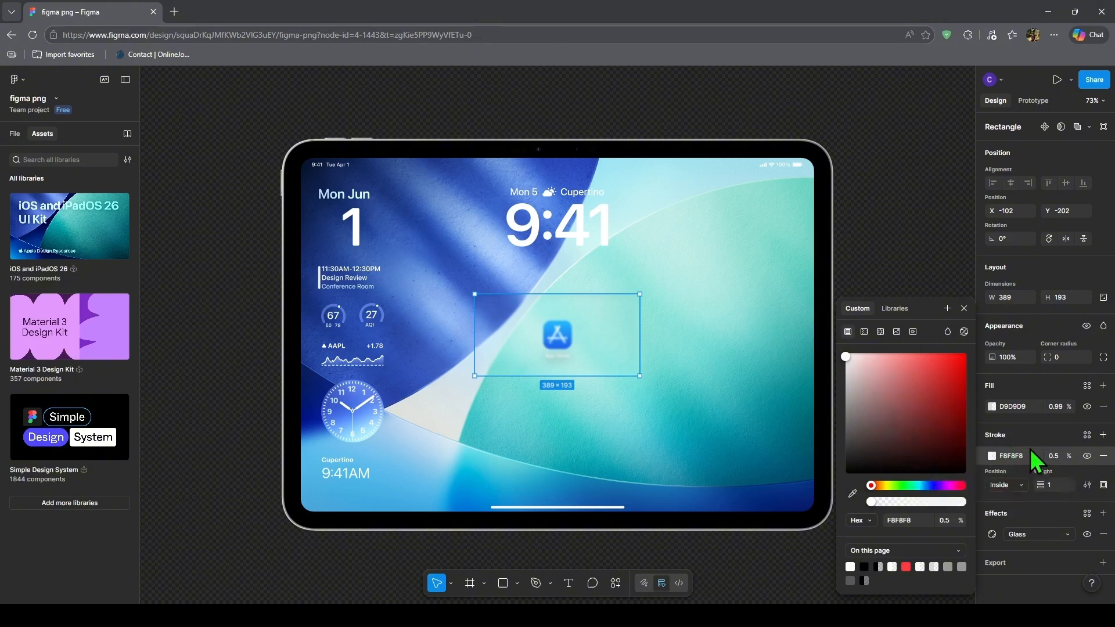
click(864, 331)
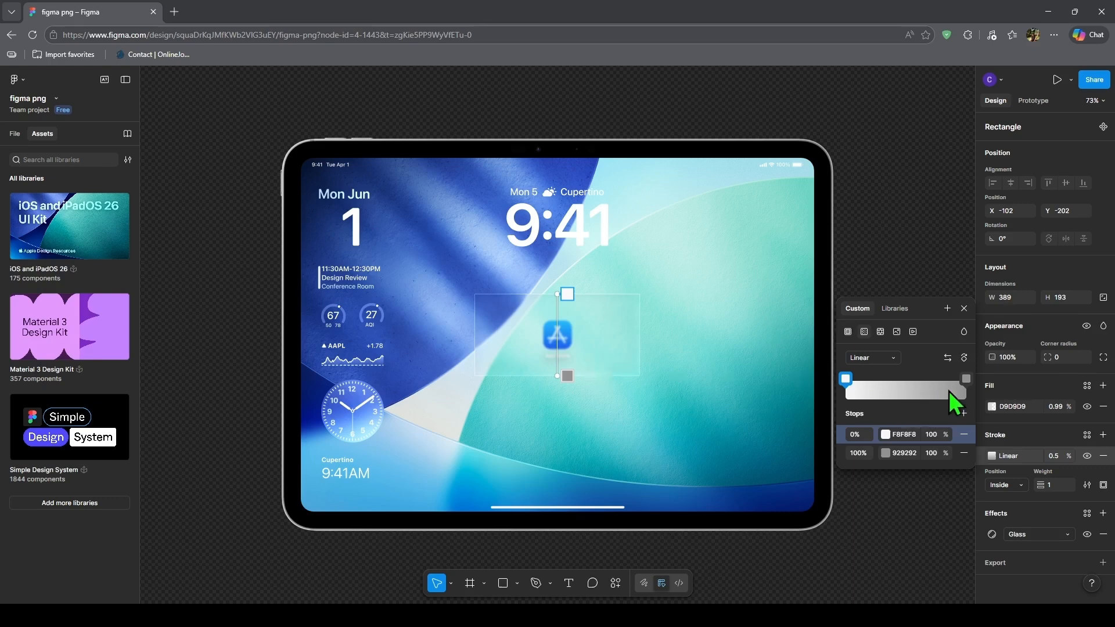
drag(966, 379, 991, 390)
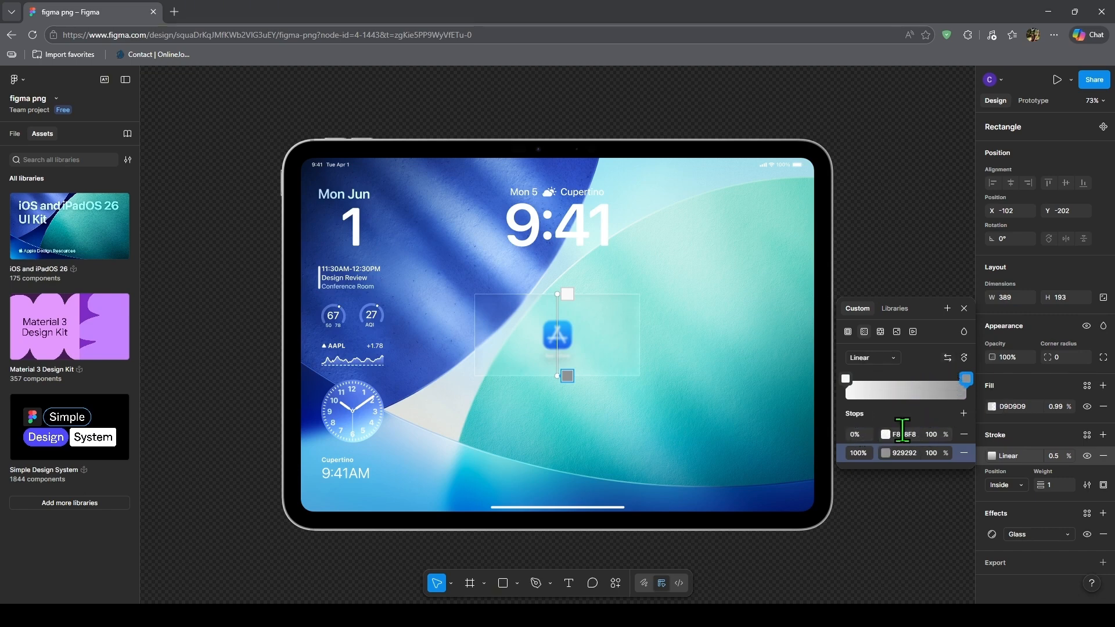
click(885, 453)
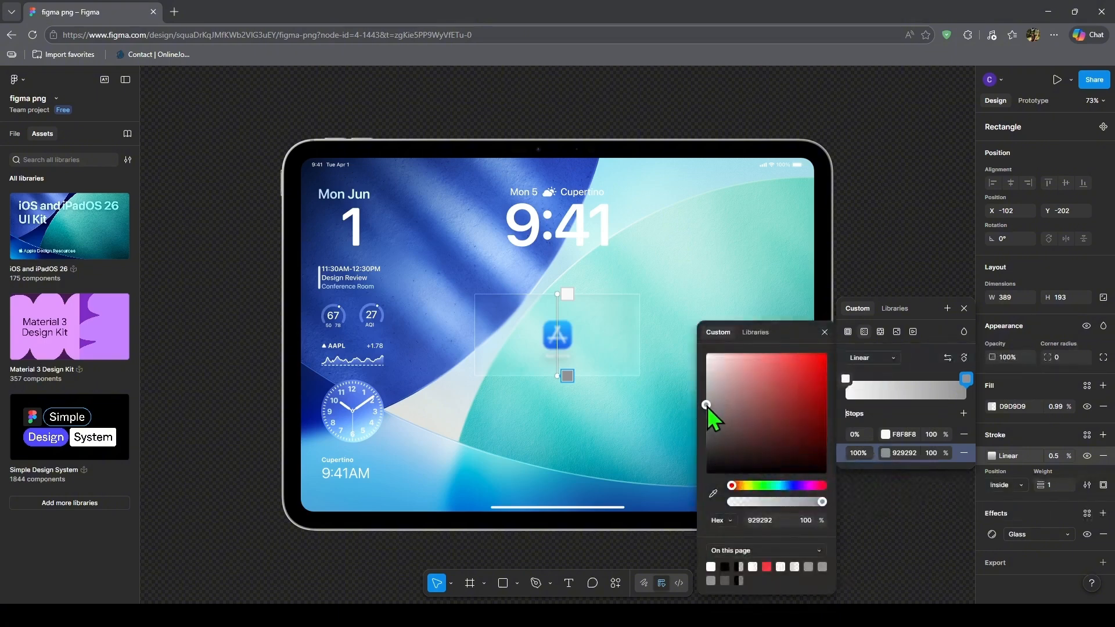
drag(706, 406, 709, 460)
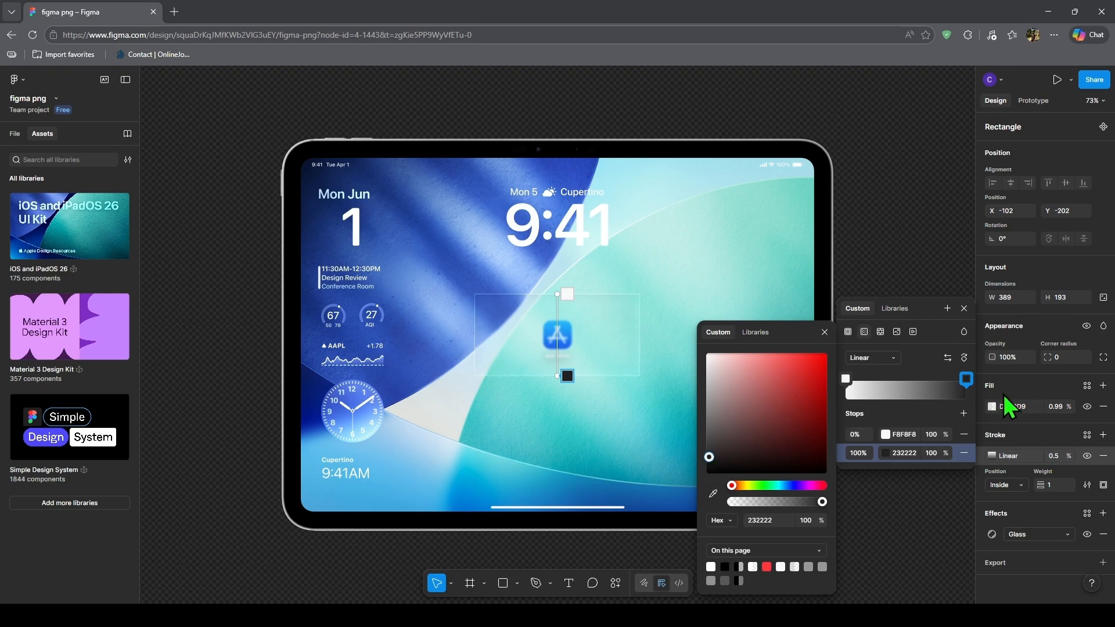
Move the dark stop of the rectangle's stroke gradient to 51%
drag(965, 382, 898, 389)
click(636, 367)
click(707, 384)
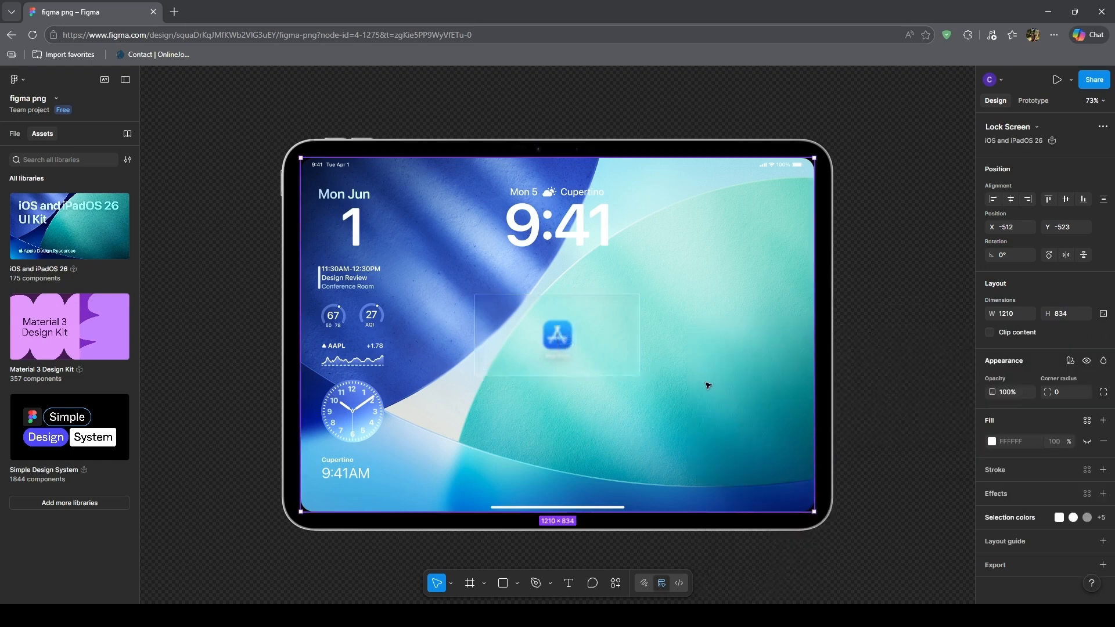
Shift the lock screen vertically to Y -512 and the glass rectangle to Y -198
click(612, 351)
click(615, 433)
mouse_move(604, 350)
mouse_down()
mouse_move(612, 363)
mouse_move(599, 340)
mouse_up()
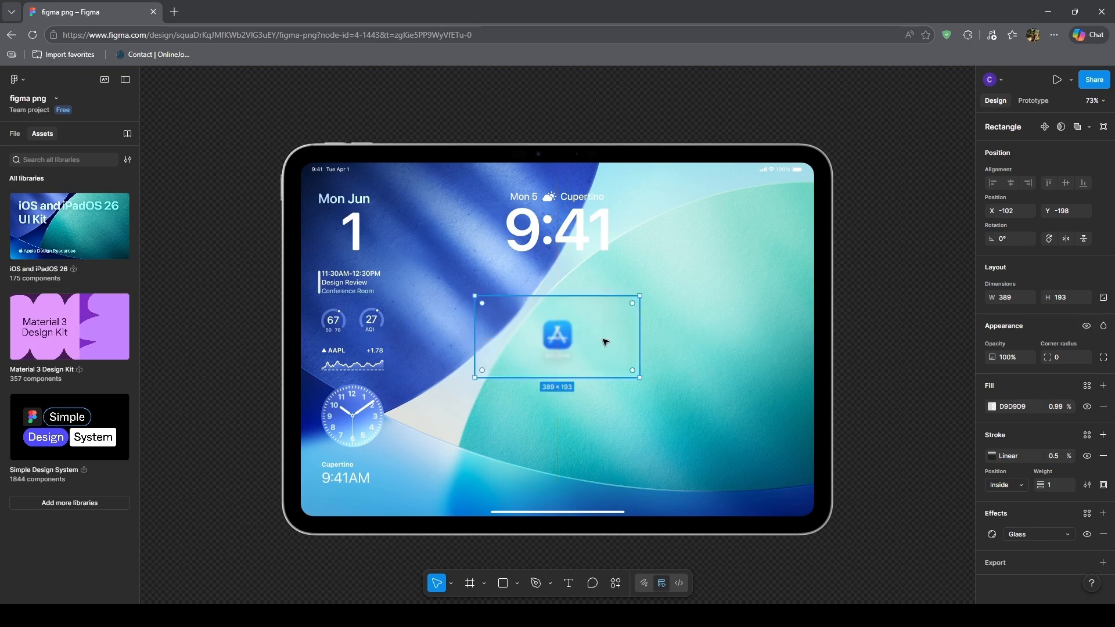
Check the stops of the rectangle's stroke gradient, and shift the rectangle horizontally to X -94
click(992, 456)
click(906, 504)
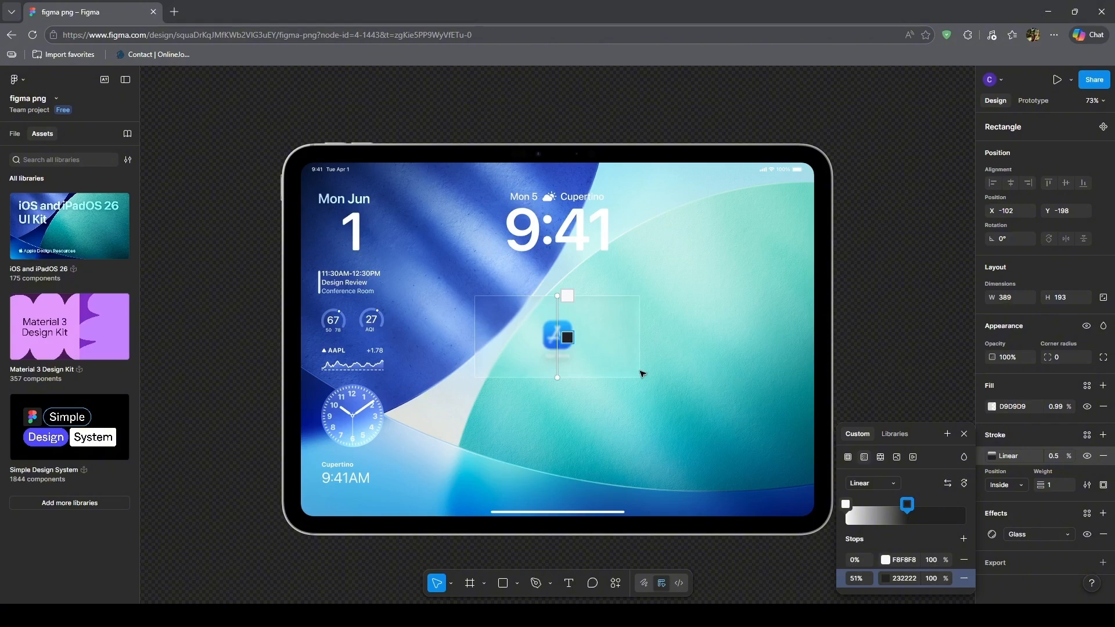
key(Escape)
key(Escape)
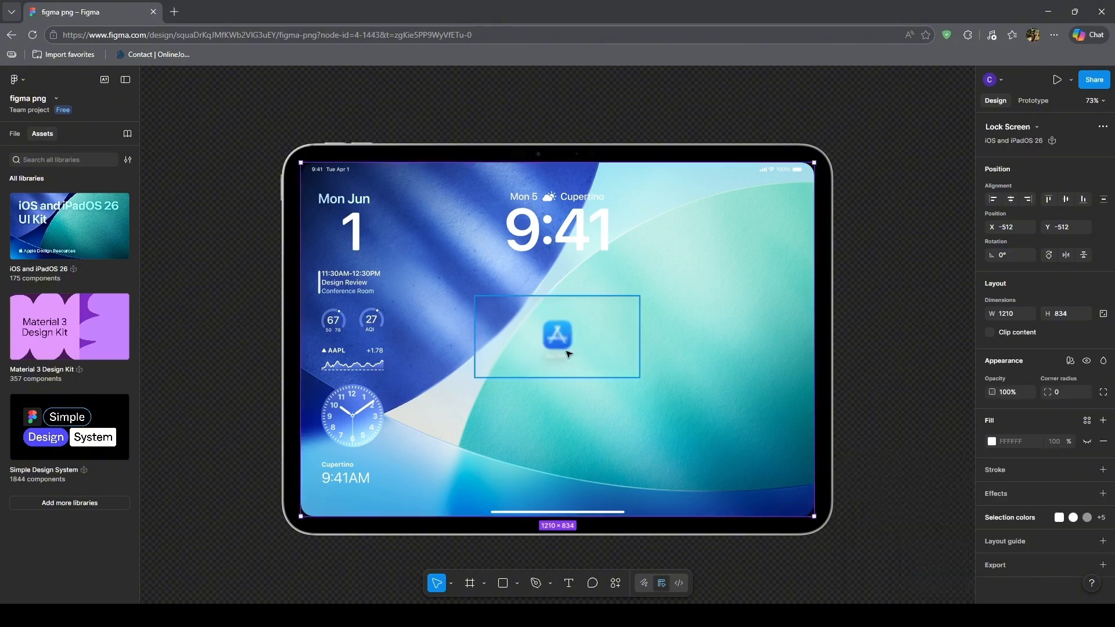
drag(567, 351, 570, 350)
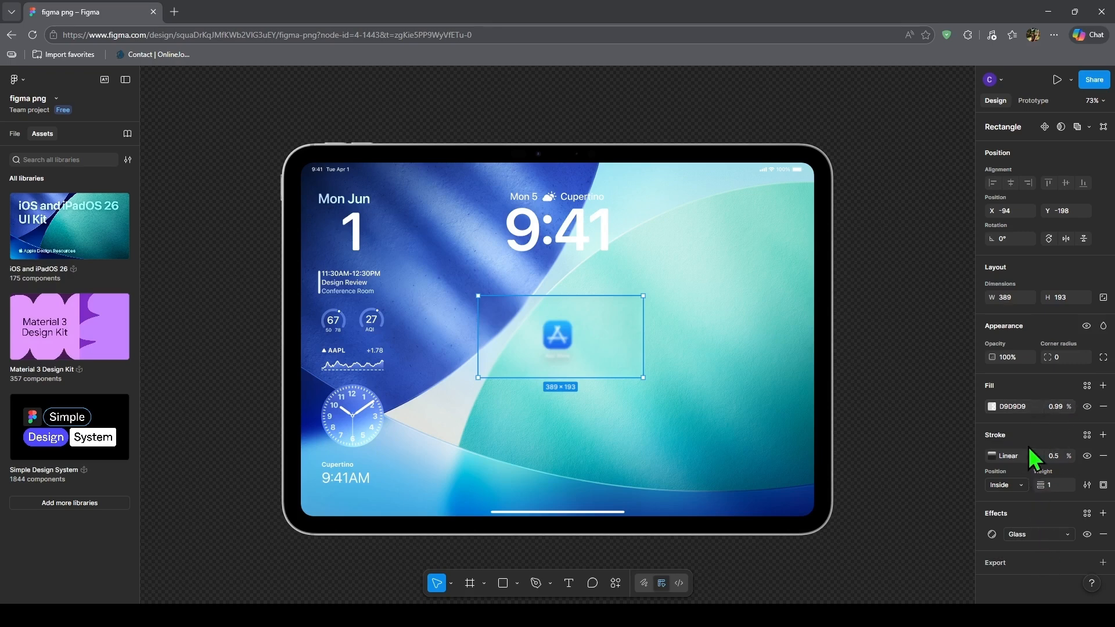
key(alt)
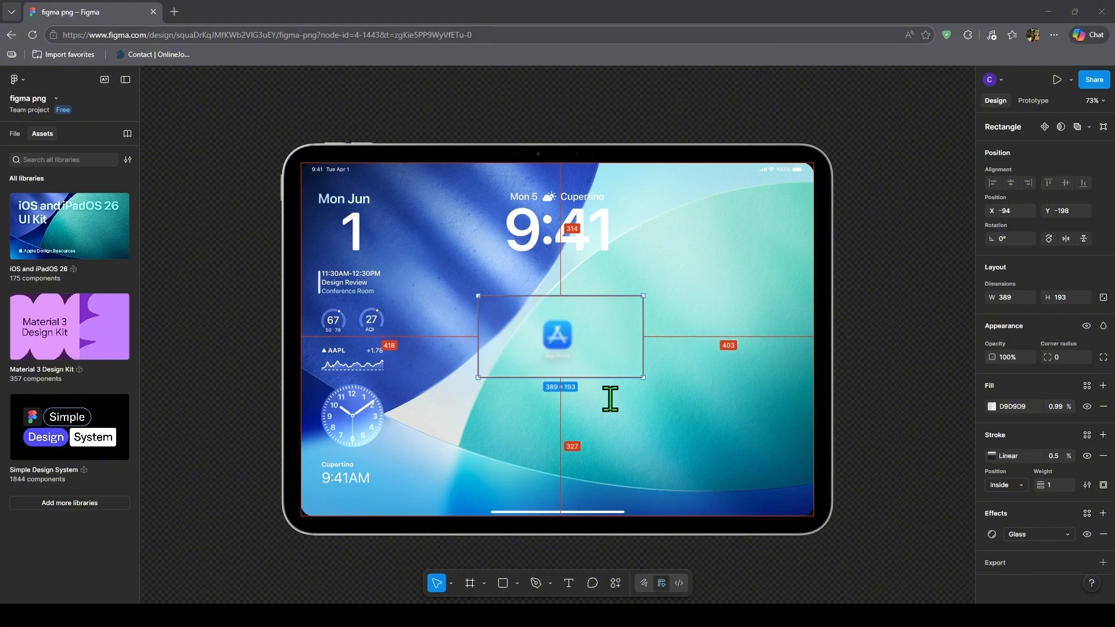
key(alt+Tab)
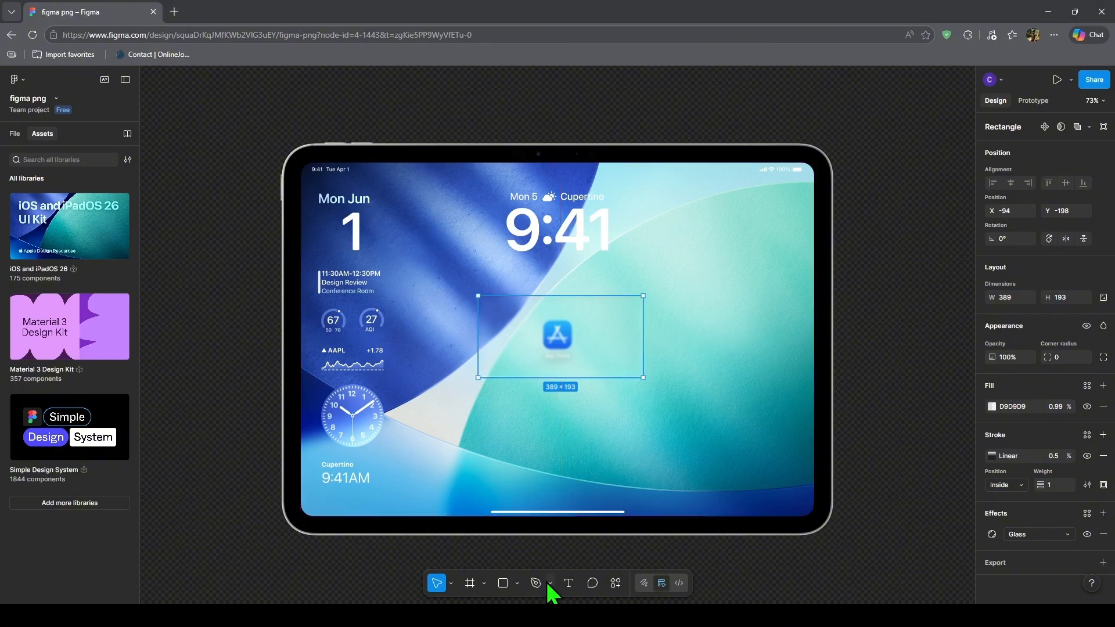
Look through the available shape tools, choose Ellipse, and switch back to the Move tool without drawing
click(517, 583)
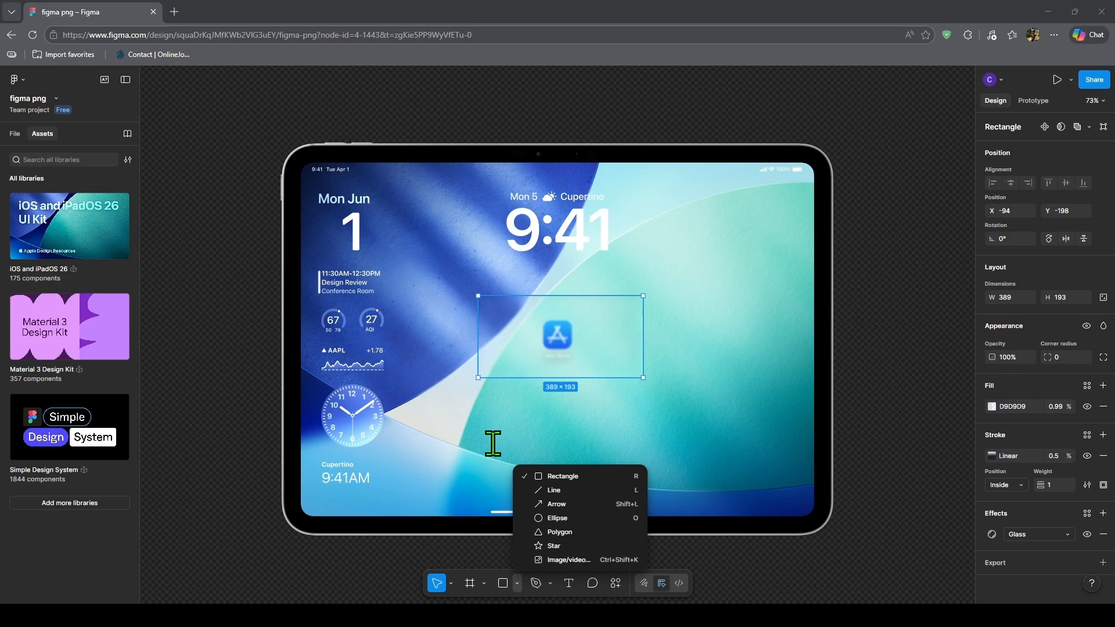
click(602, 411)
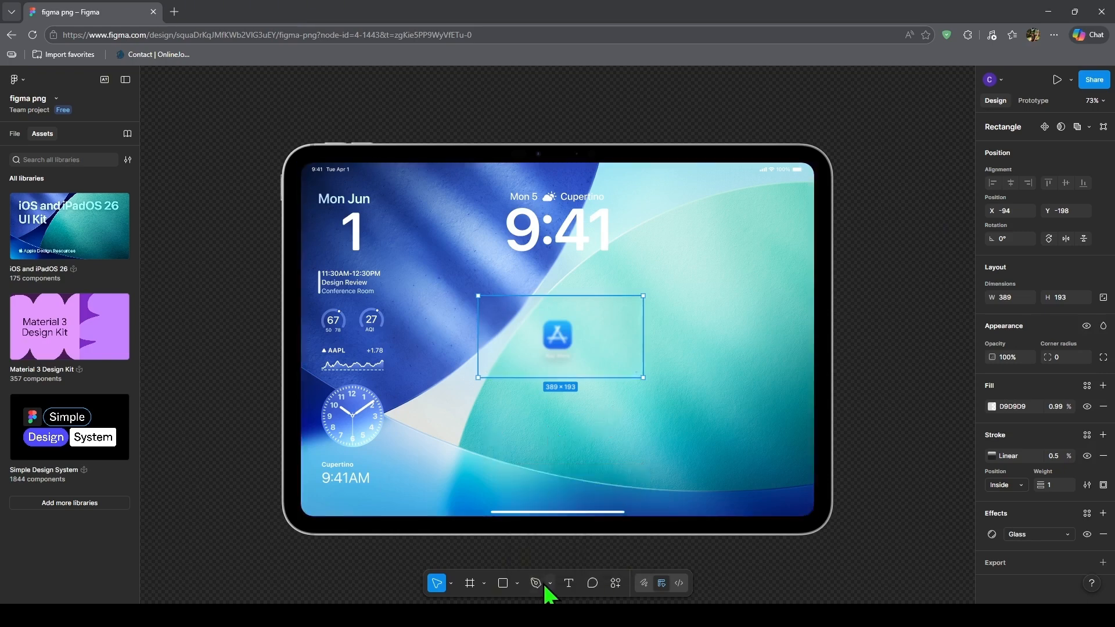
click(508, 585)
click(516, 584)
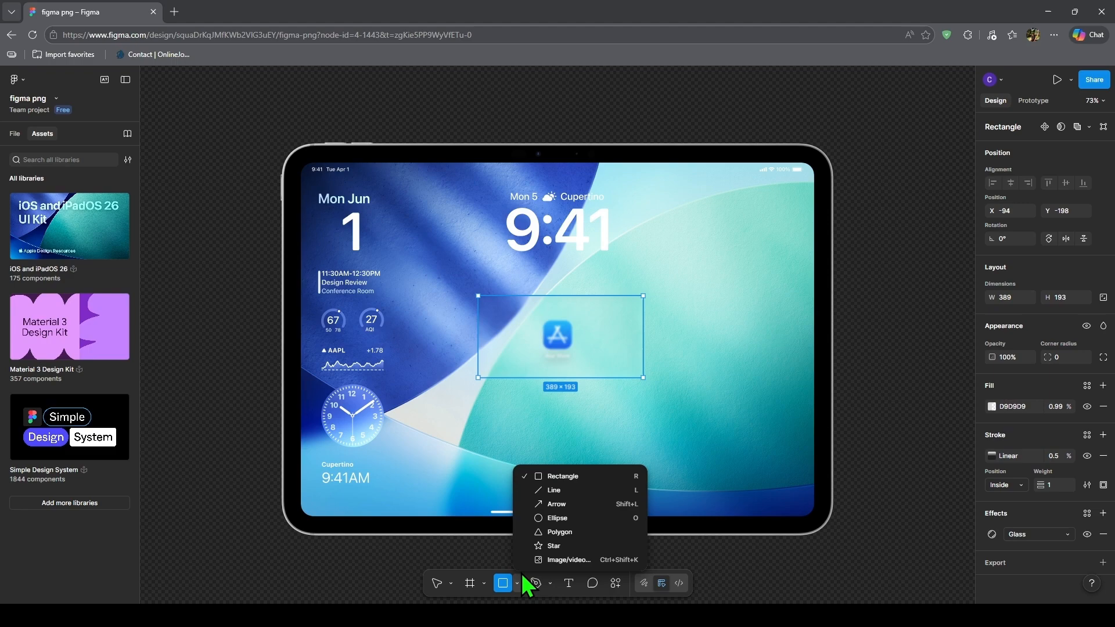
click(544, 520)
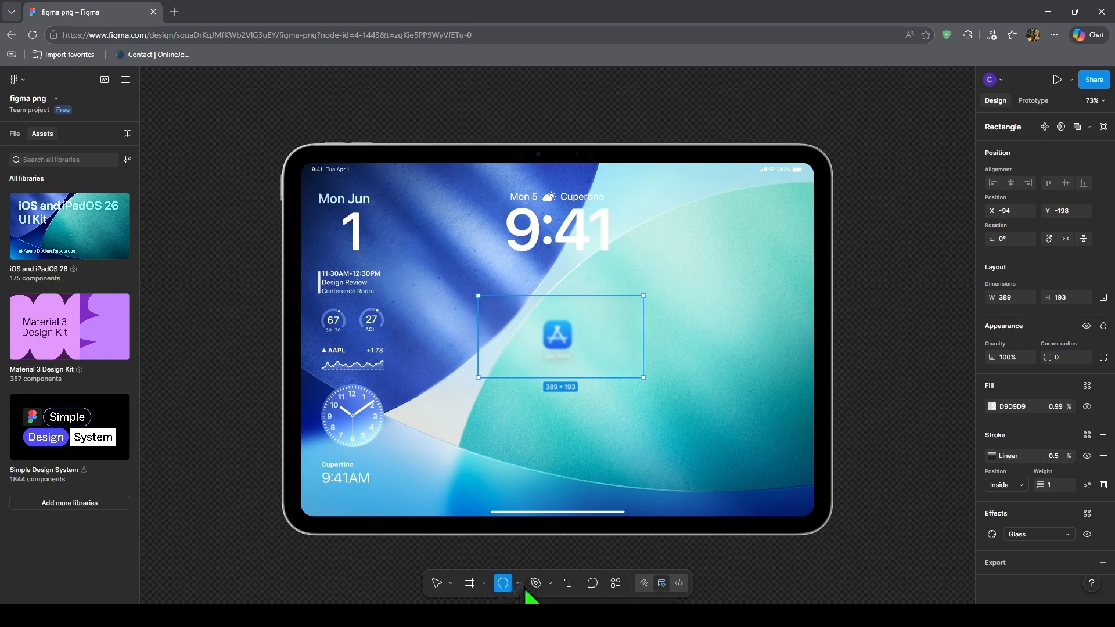
click(438, 585)
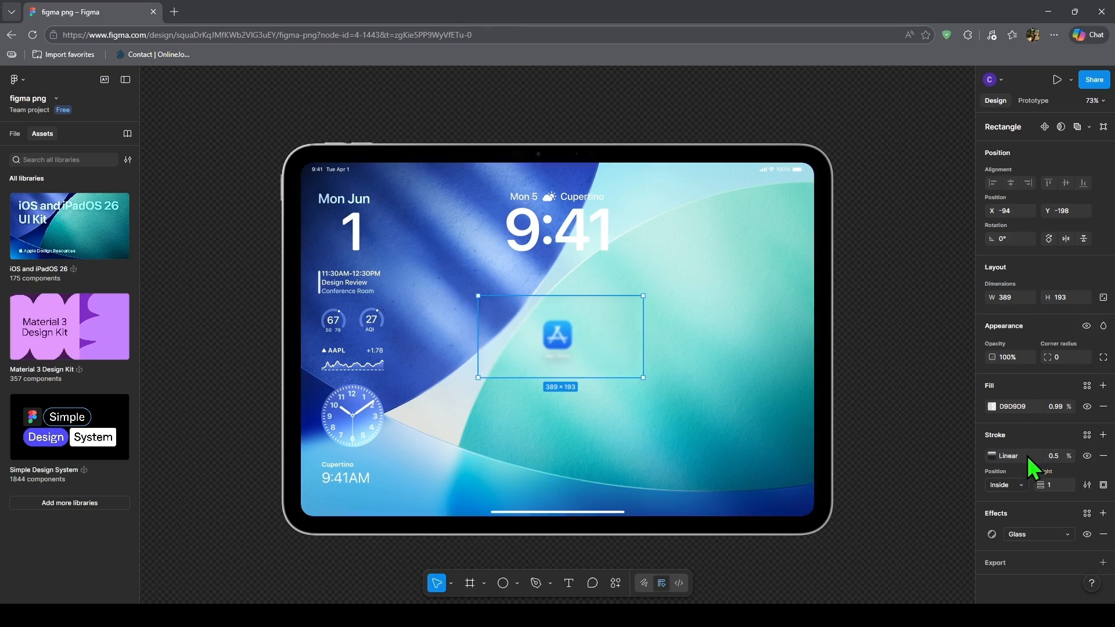
Review the colour of the glass rectangle's fill and the gradient stops of its stroke
click(992, 407)
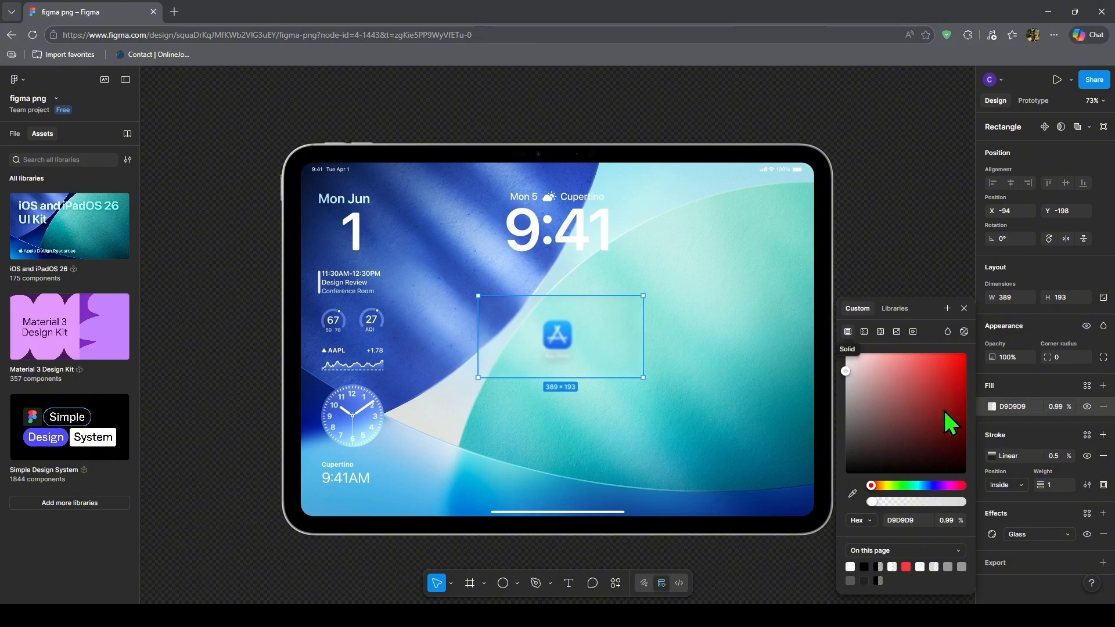
click(993, 455)
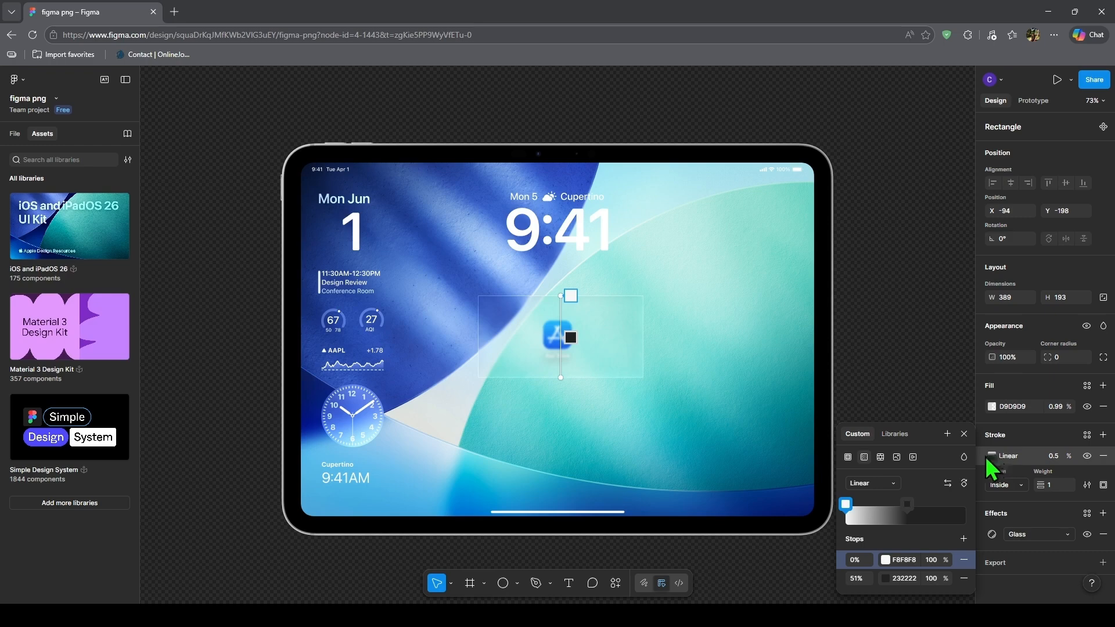
click(964, 433)
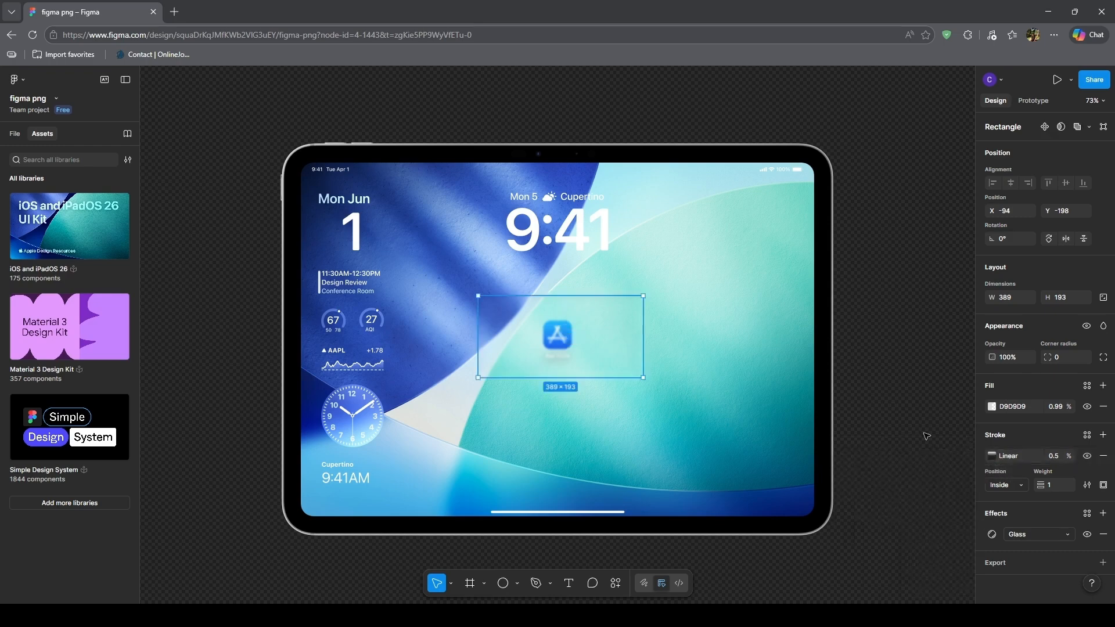
Draw an ellipse about 406 × 182 over the lock screen's 9:41 clock
key(alt)
click(504, 584)
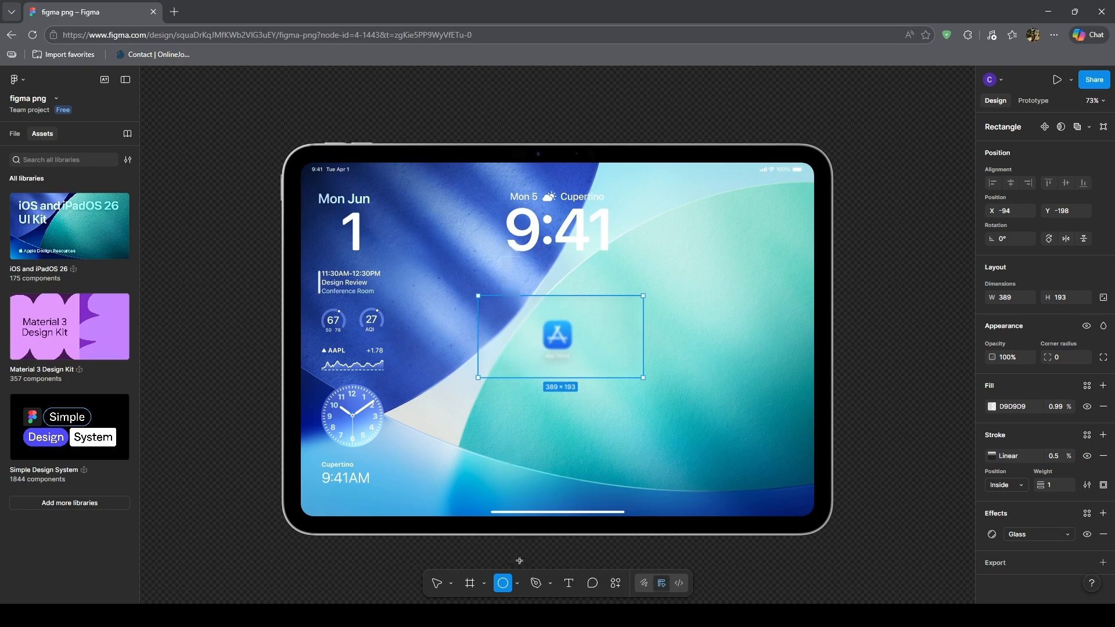
click(517, 583)
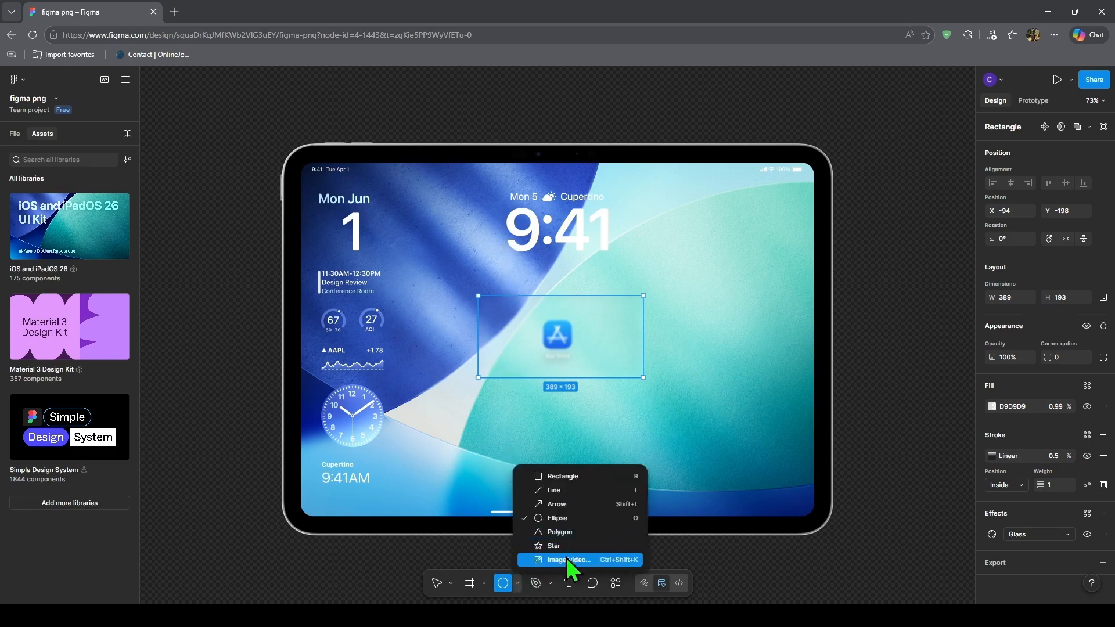
click(509, 584)
mouse_move(470, 199)
mouse_down()
mouse_move(671, 277)
mouse_move(643, 277)
mouse_move(592, 251)
mouse_up()
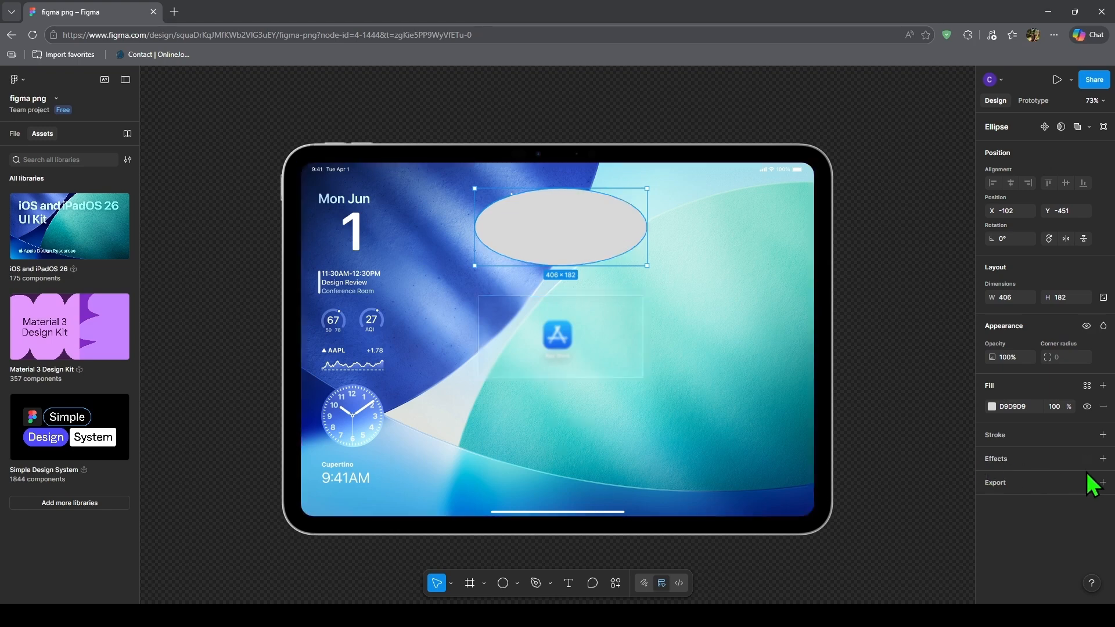
Add a Glass effect to the ellipse and turn its light angle to about -108°
click(1102, 459)
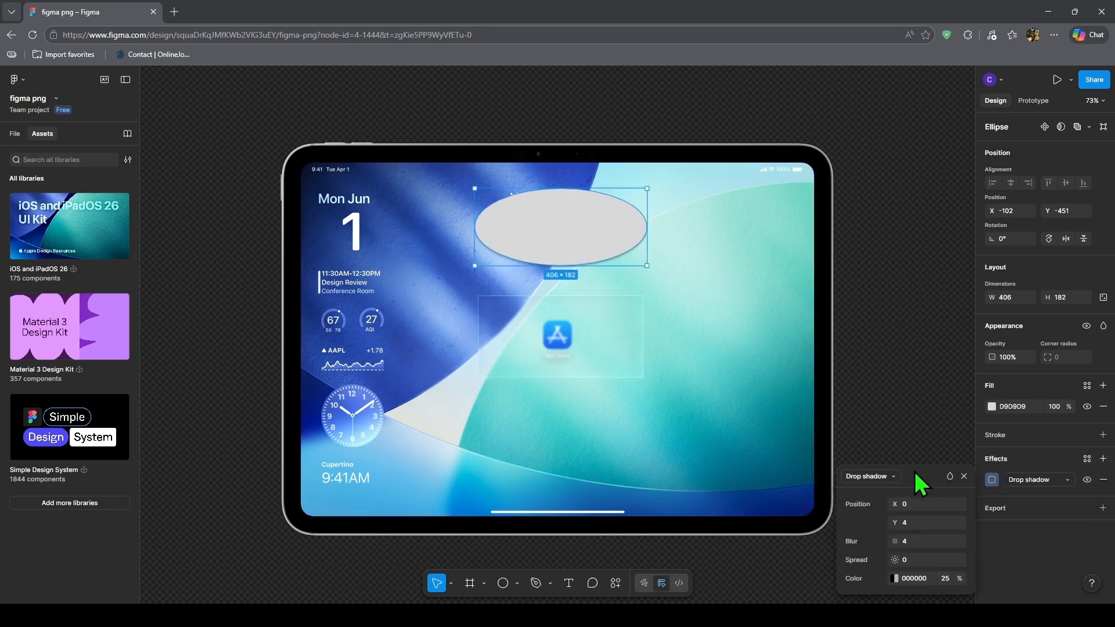
click(875, 475)
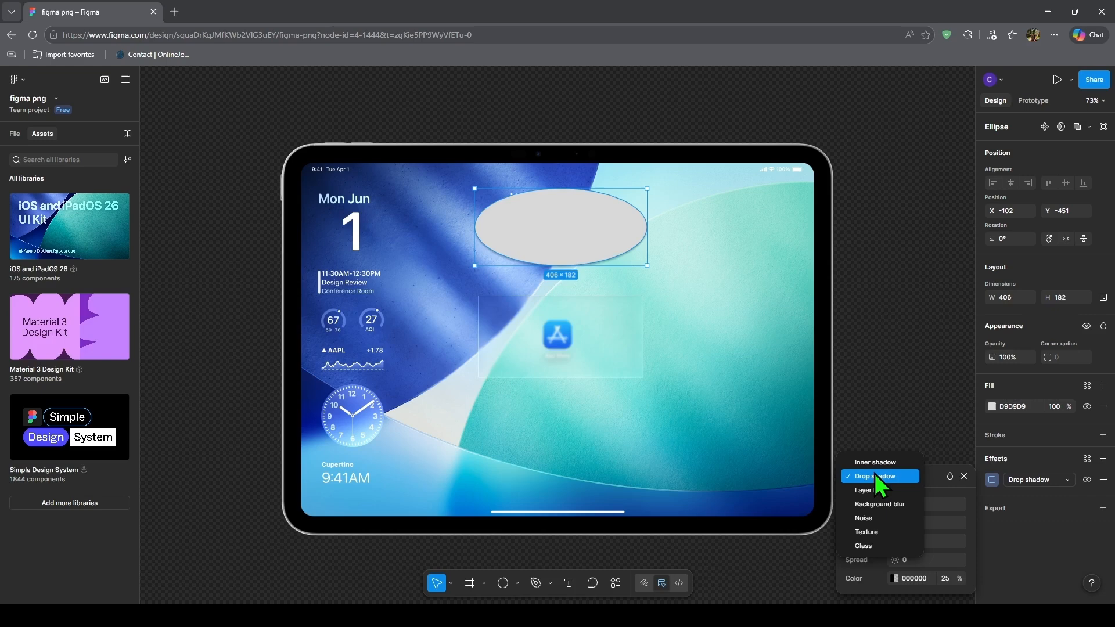
click(874, 545)
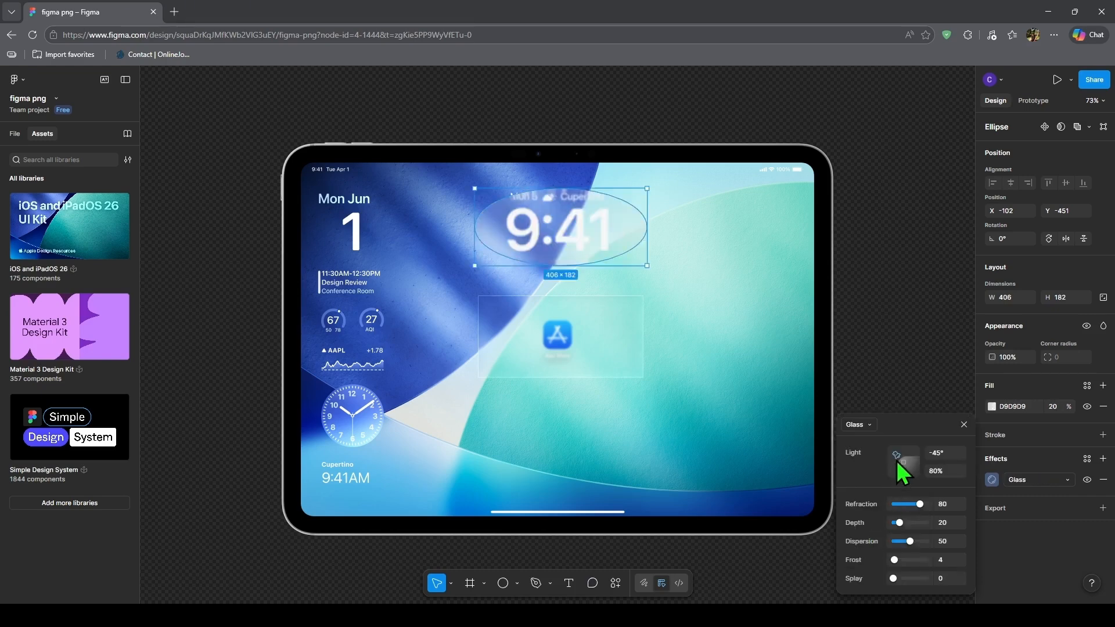
drag(900, 456, 897, 455)
drag(895, 464, 894, 468)
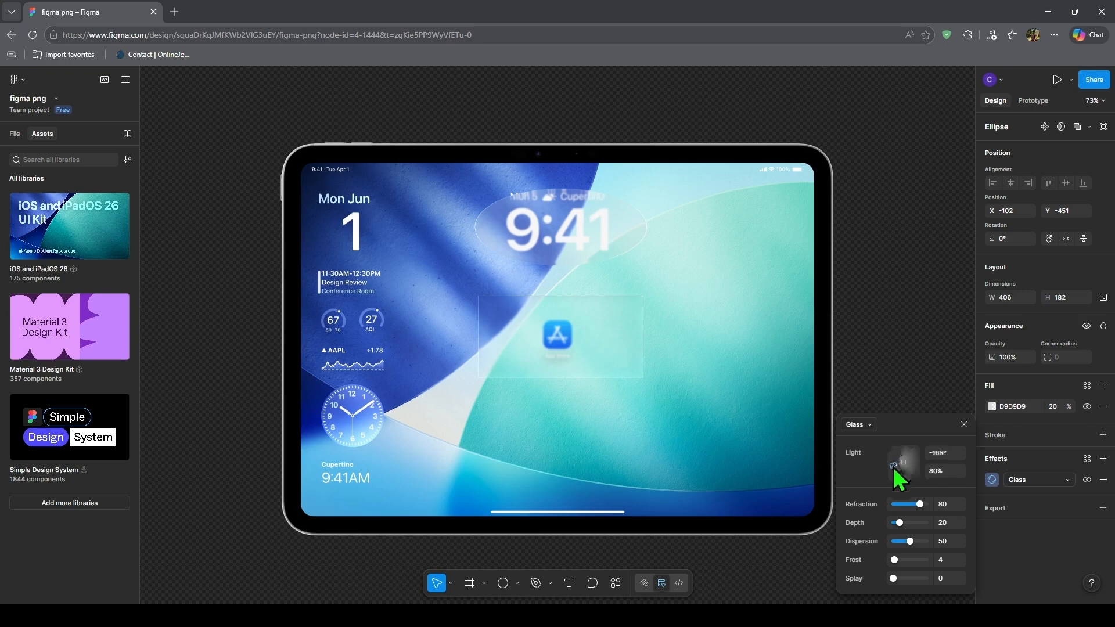
Enlarge the ellipse to about 441 × 210 and reposition it around the clock at about X -128, Y -478
drag(591, 241, 587, 234)
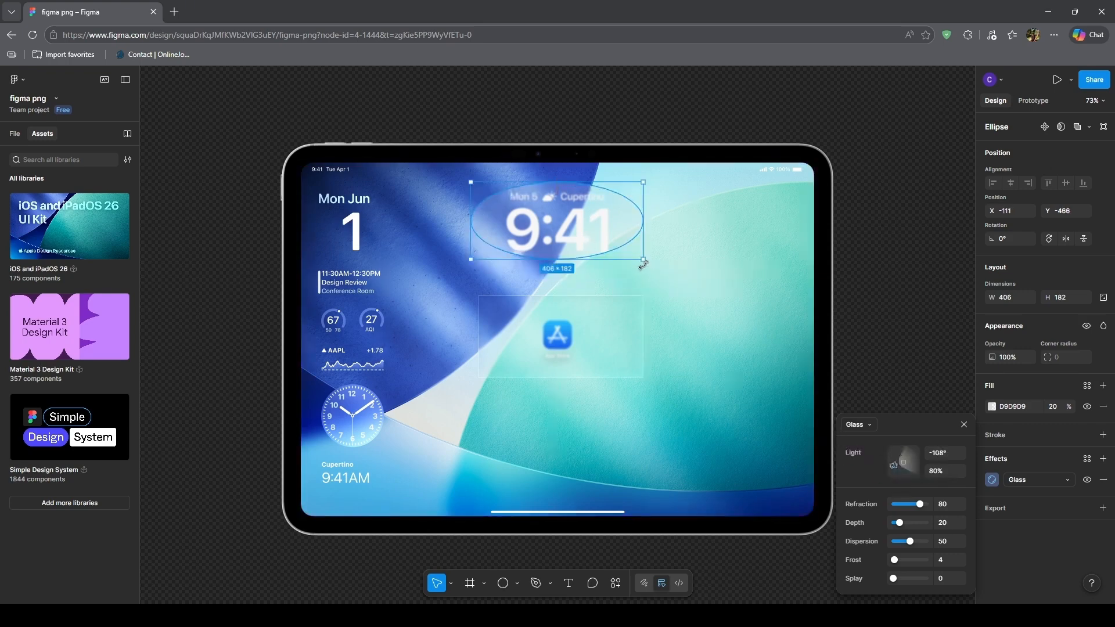
drag(645, 263, 660, 274)
drag(599, 245, 590, 237)
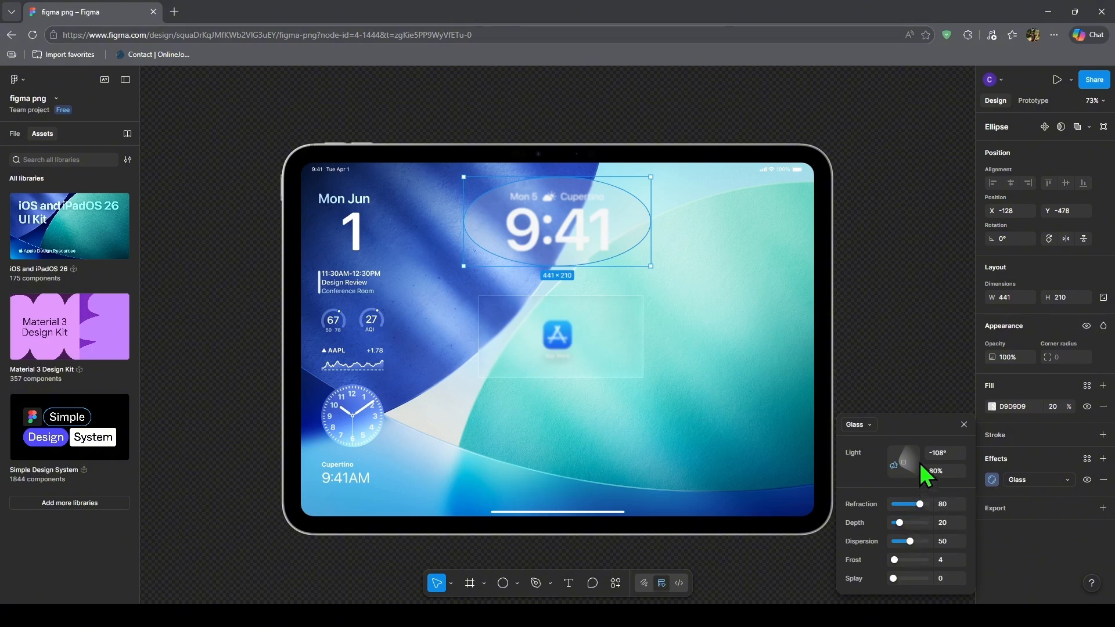
mouse_move(892, 450)
mouse_down()
mouse_move(903, 467)
mouse_move(929, 453)
mouse_move(940, 463)
mouse_move(883, 467)
mouse_up()
Add a stroke to the ellipse and colour it near-white, FAFAFA
click(1099, 436)
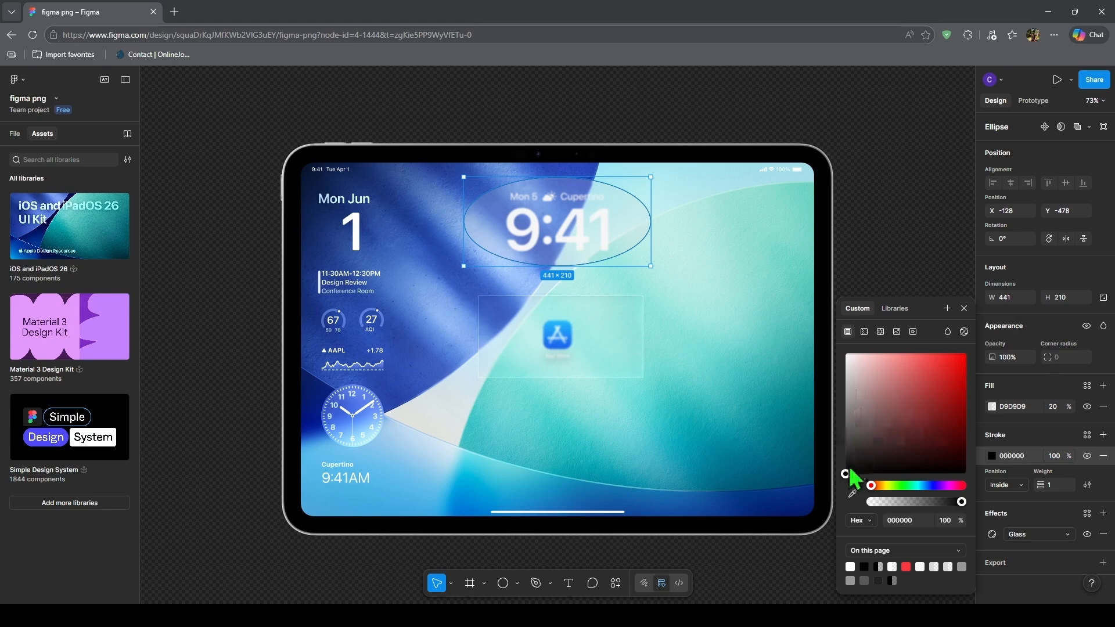
drag(846, 474, 827, 354)
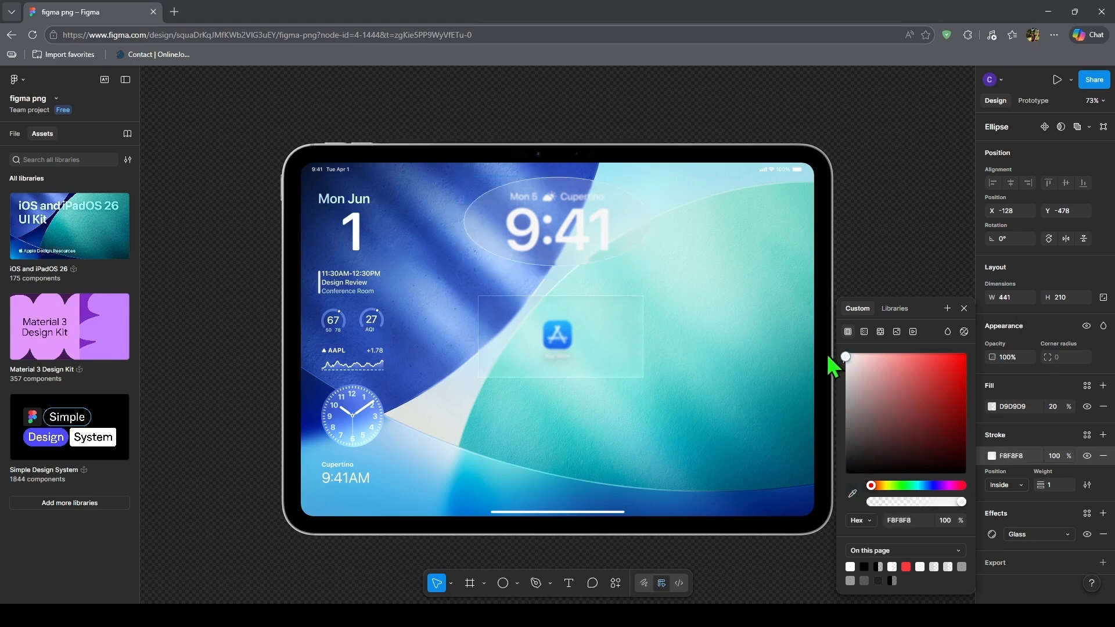
click(712, 326)
click(618, 255)
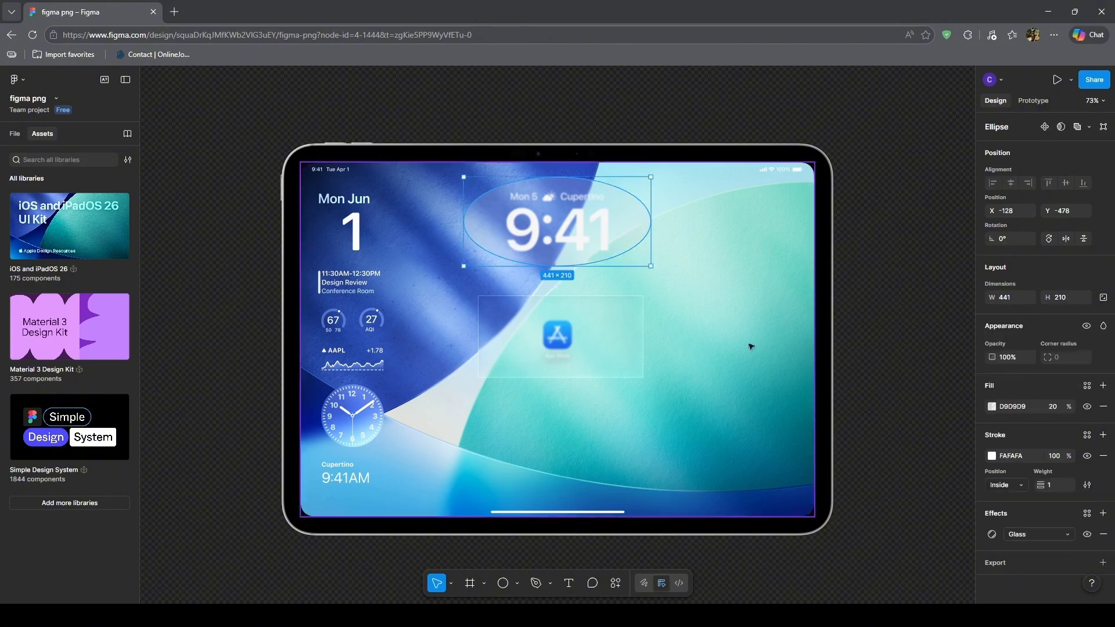
Reduce the ellipse's fill opacity to 0.5%
click(991, 406)
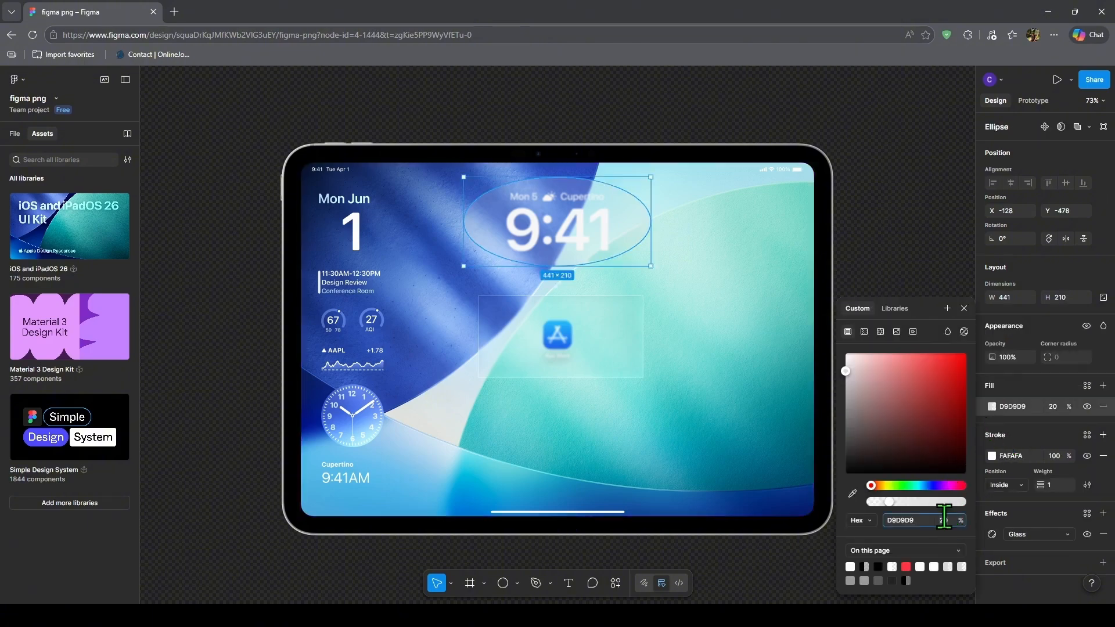
key(BackSpace)
text(.5)
key(Return)
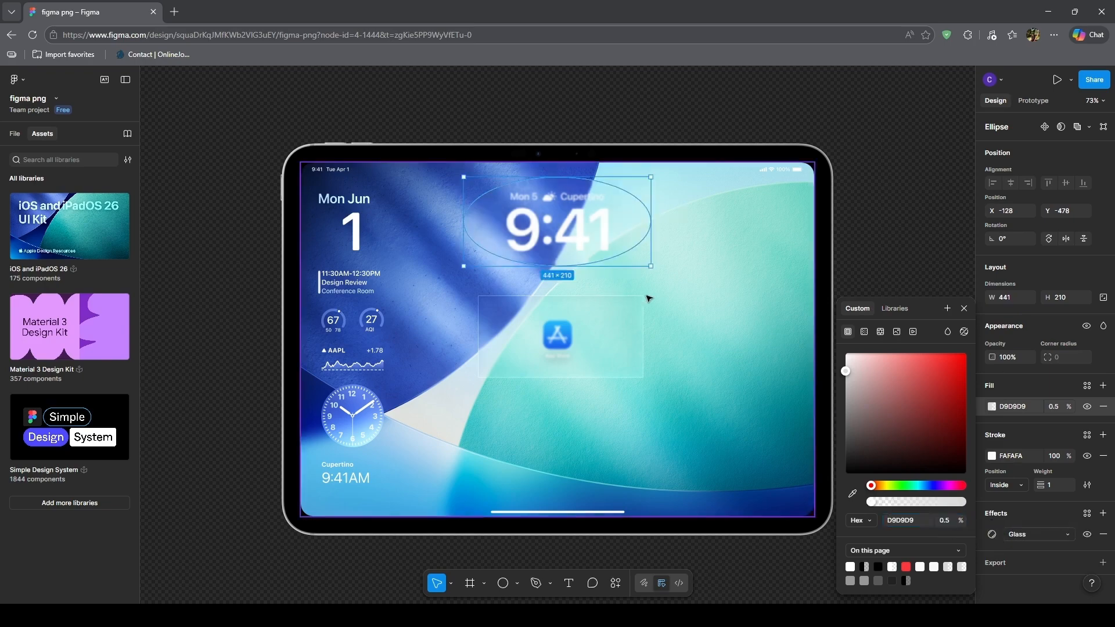
click(706, 298)
Nudge the ellipse up to Y -479 and set its fill opacity to 0.1%
drag(612, 232, 614, 230)
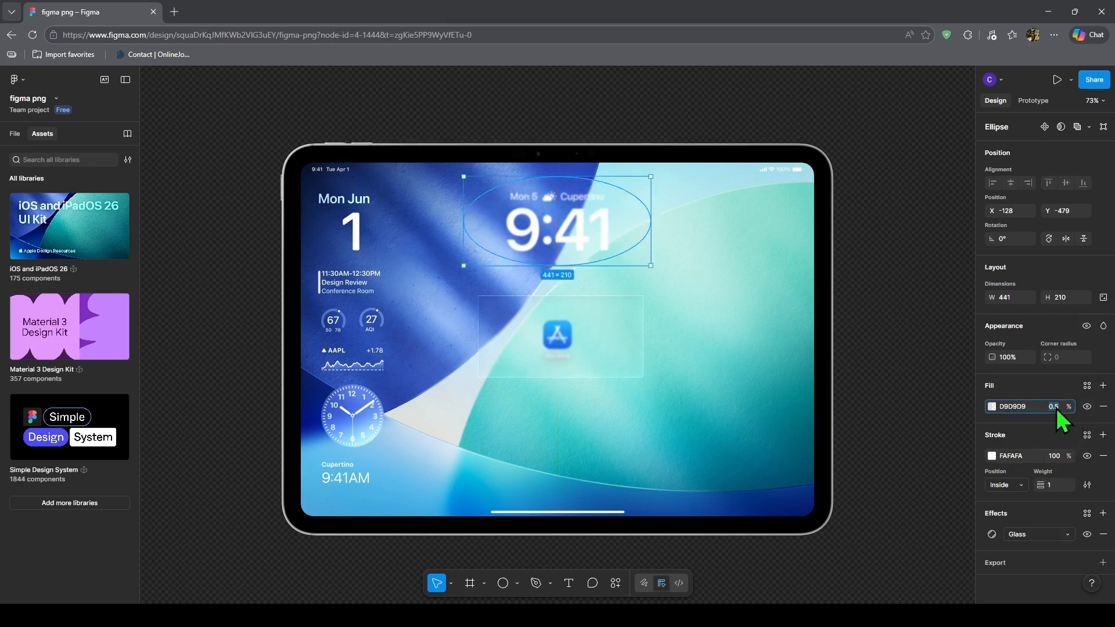
text(0.1)
click(700, 317)
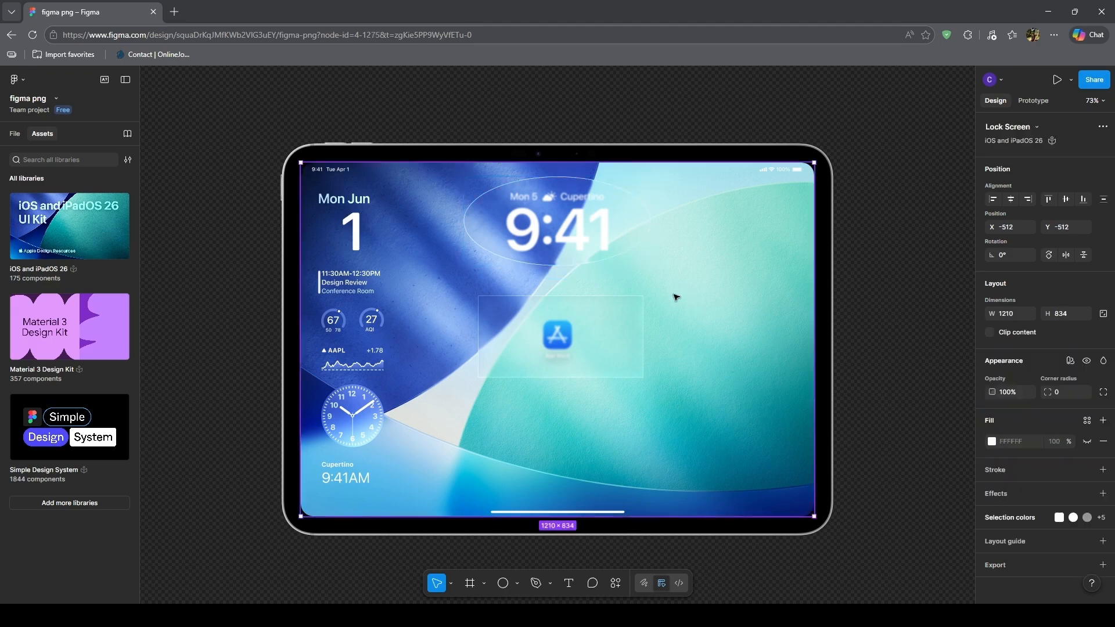
Set the ellipse's fill opacity to 0.001% and deselect it
click(609, 254)
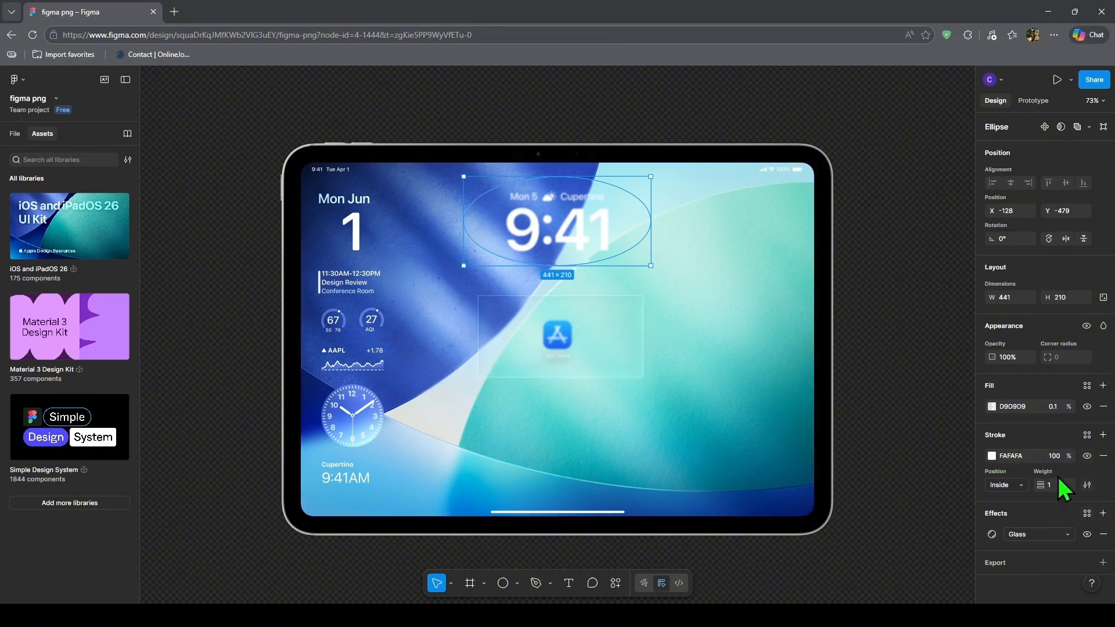
click(1059, 408)
text(0)
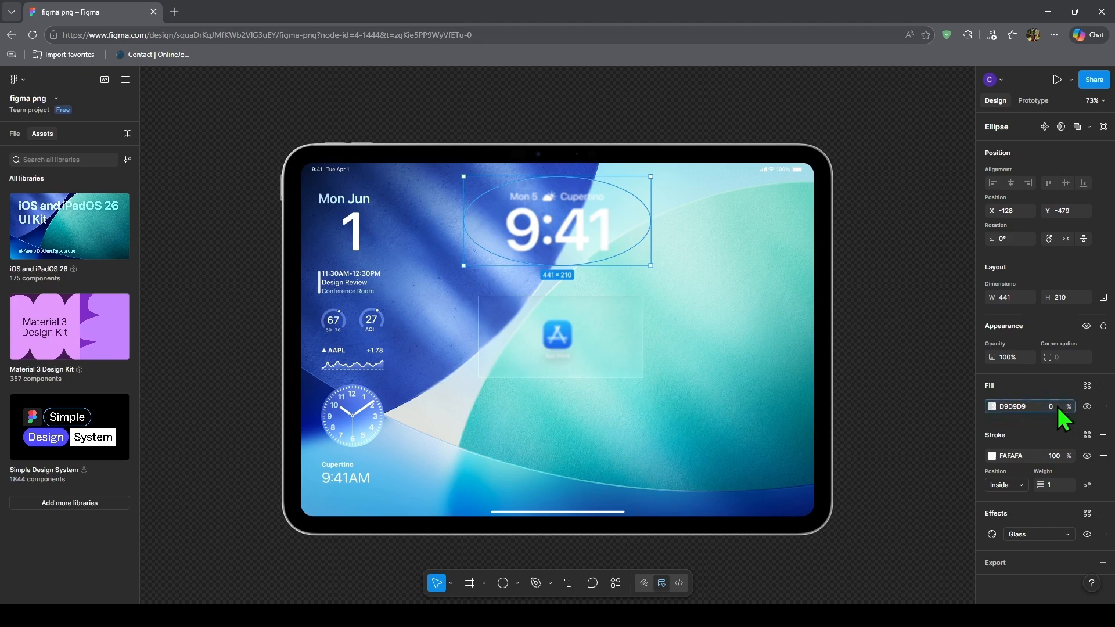
text(.001)
click(610, 277)
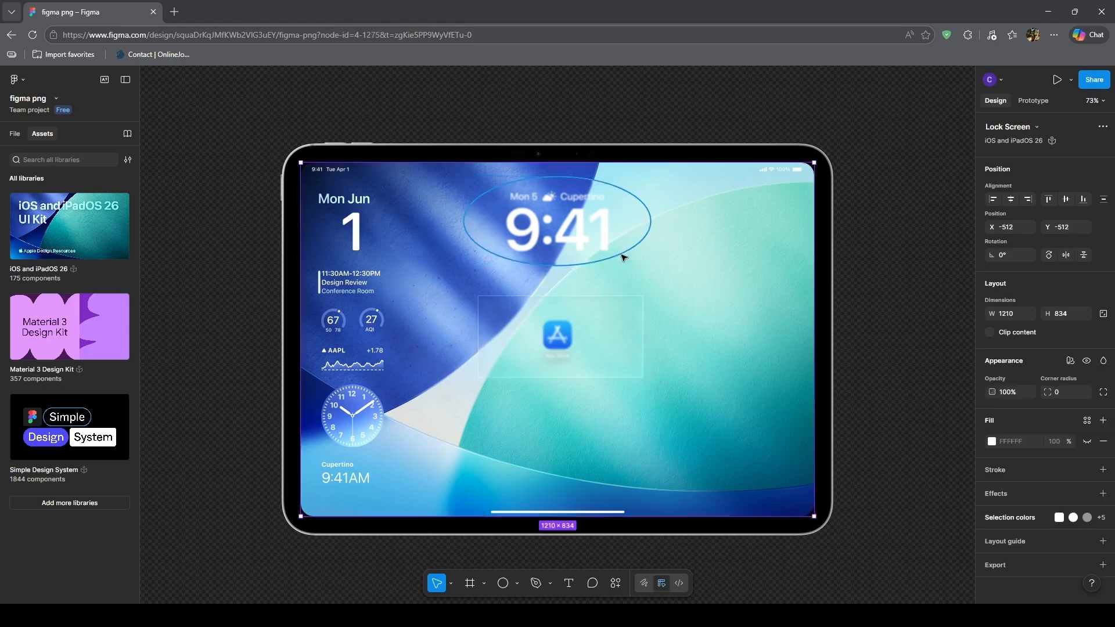
Check the ellipse's stroke colour, and lower the Frost and Refraction of its Glass effect
click(626, 261)
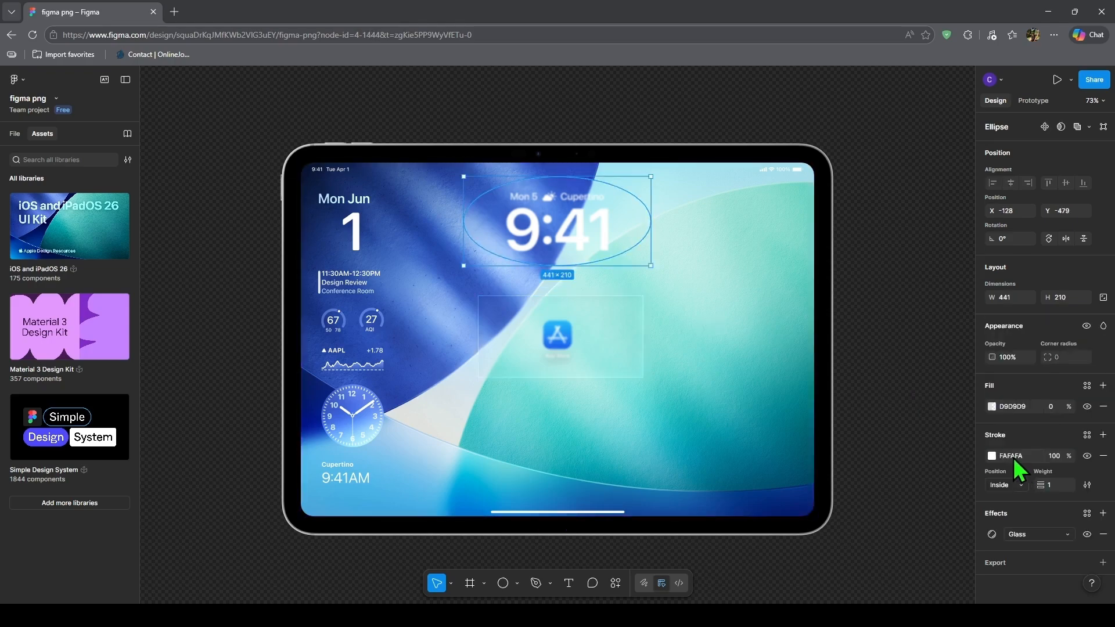
click(992, 455)
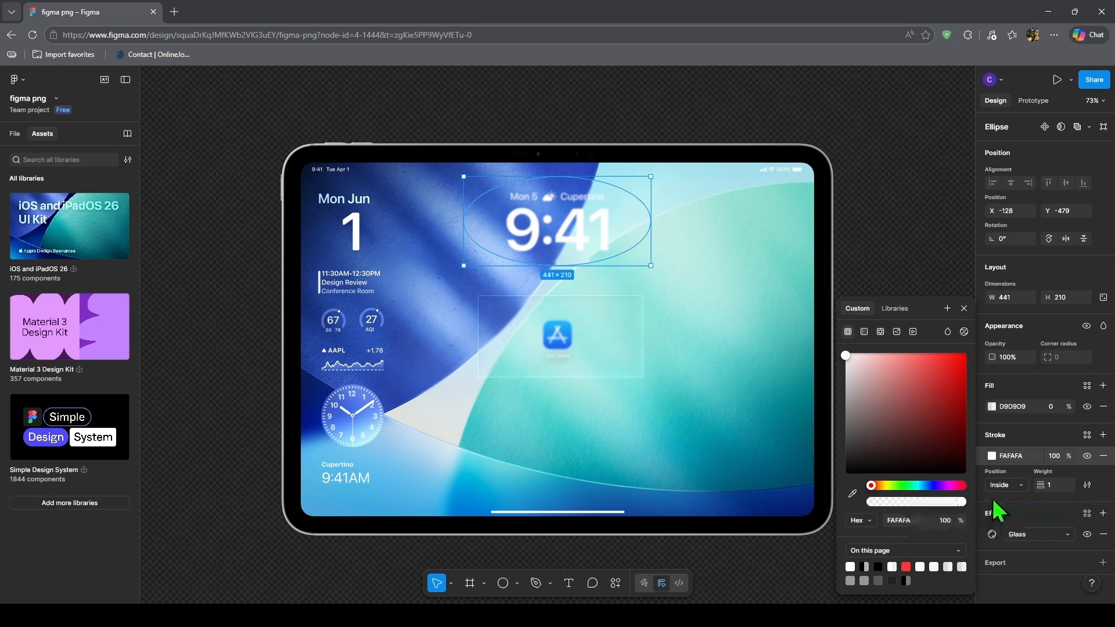
click(991, 535)
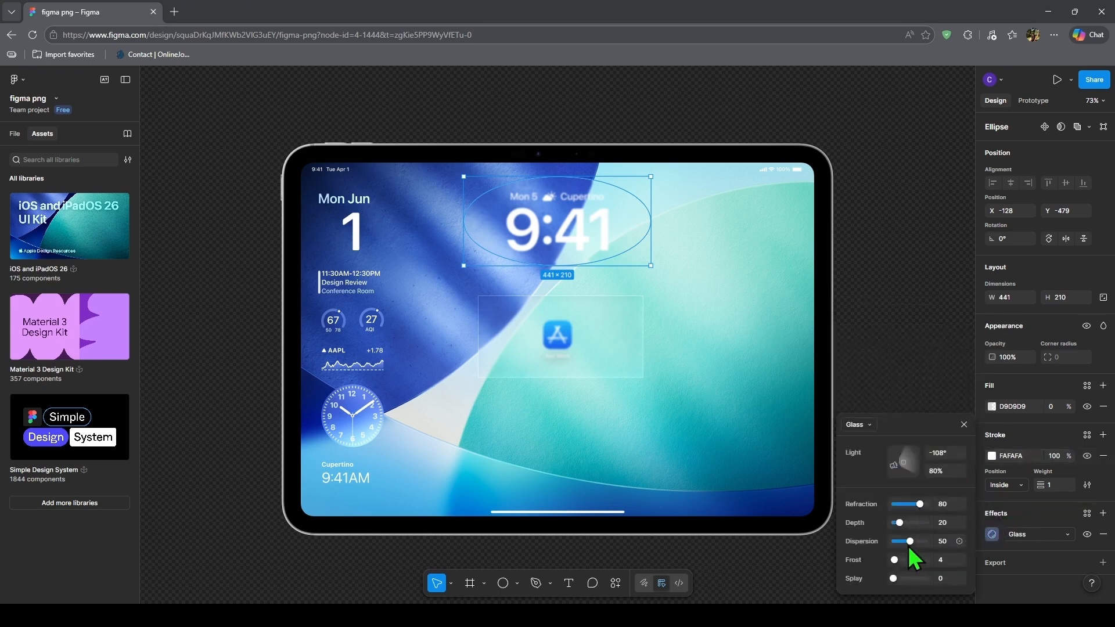
drag(903, 559, 858, 588)
drag(920, 504, 885, 513)
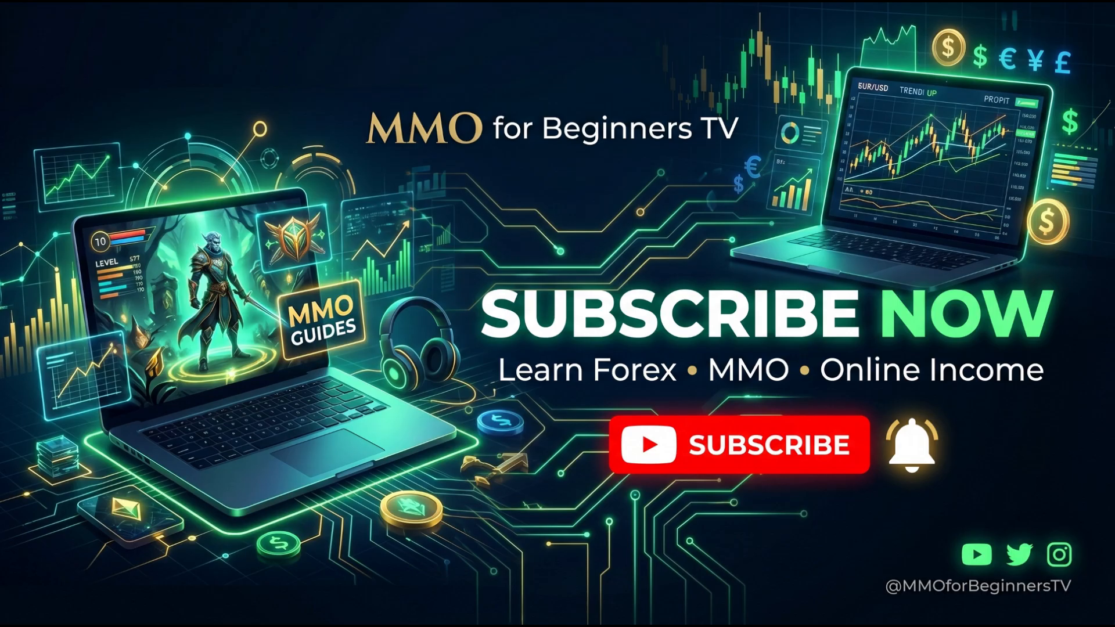